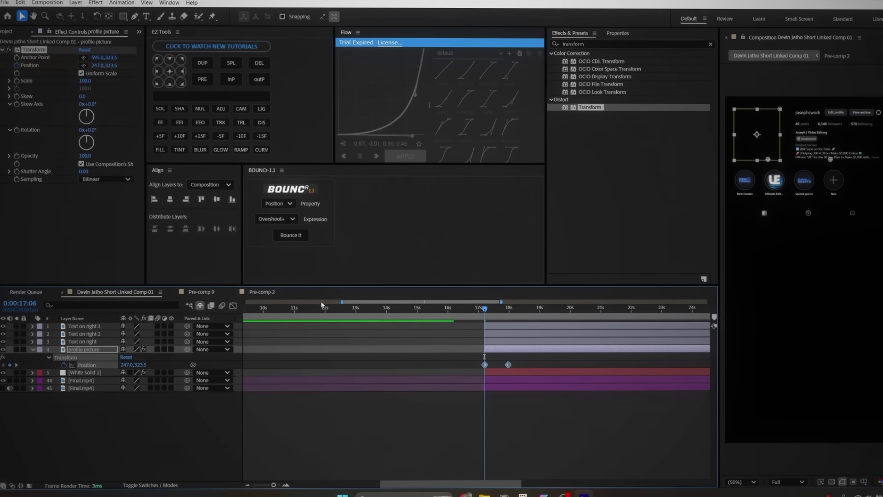
- Shape the profile picture's Position speed curve into a sharp early peak with a long ease-out, and preview the motion
{"action": "left_click", "coordinate": [233, 306]}
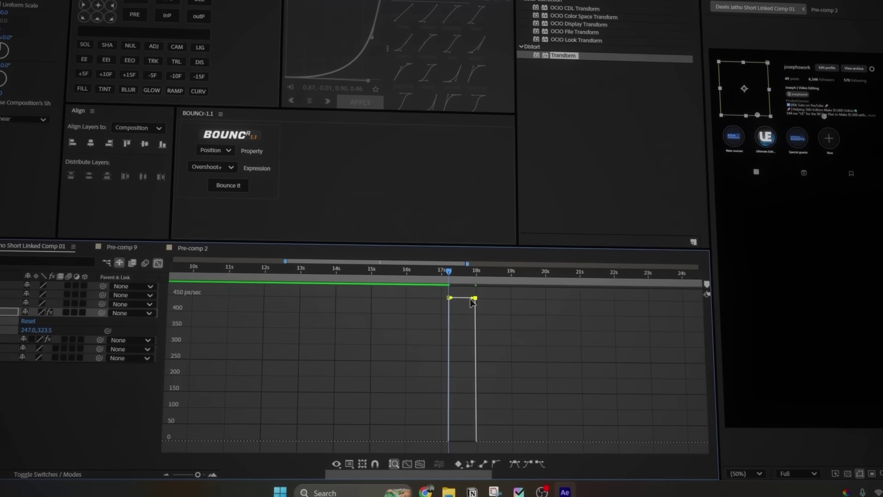
{"action": "left_click_drag", "start_coordinate": [462, 316], "coordinate": [449, 438]}
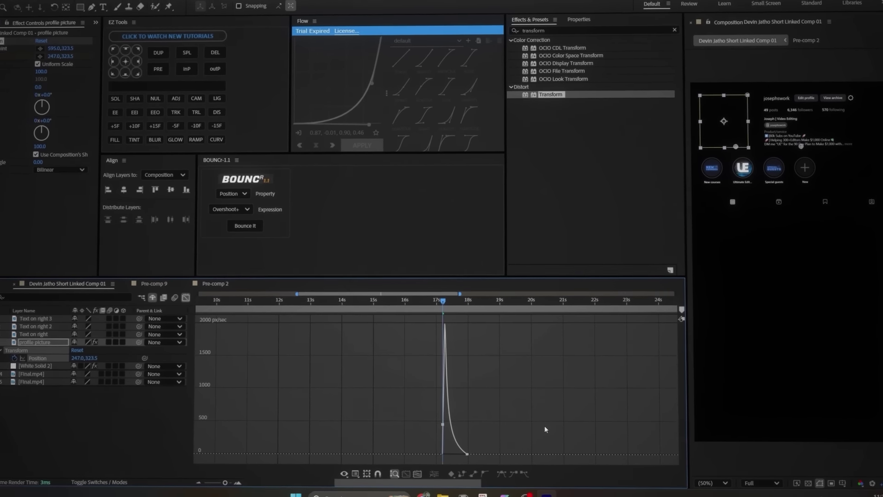
{"action": "key", "text": "space"}
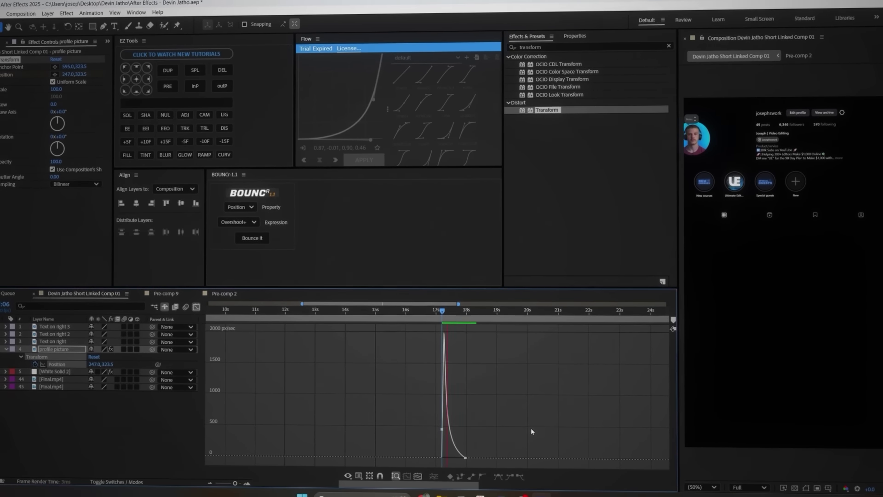
{"action": "key", "text": "space"}
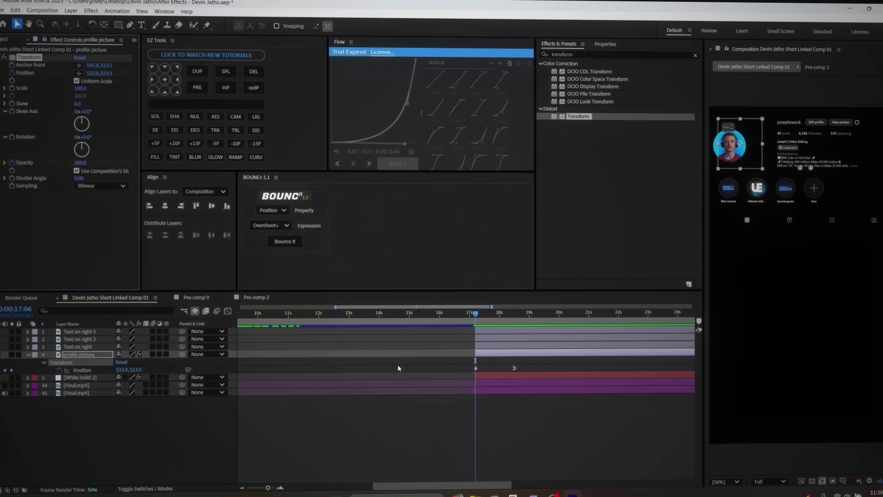
- Apply Gaussian Blur to the profile picture layer and set its Blurriness to 19.1
{"action": "key", "text": "u"}
{"action": "key", "text": "u"}
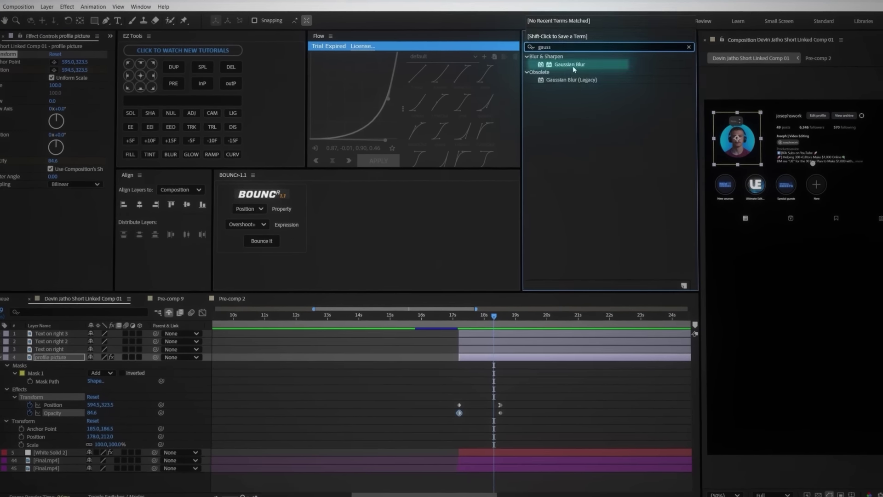
{"action": "left_click_drag", "start_coordinate": [582, 72], "coordinate": [475, 364]}
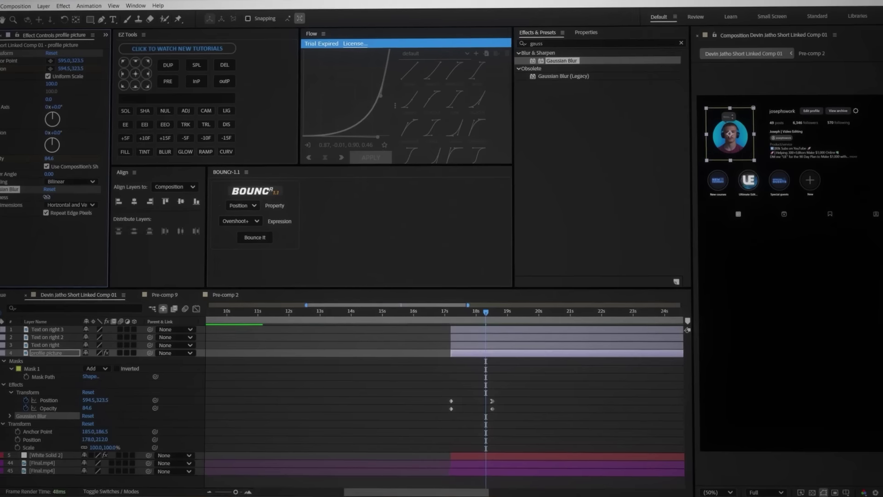
{"action": "left_click_drag", "start_coordinate": [35, 200], "coordinate": [80, 201]}
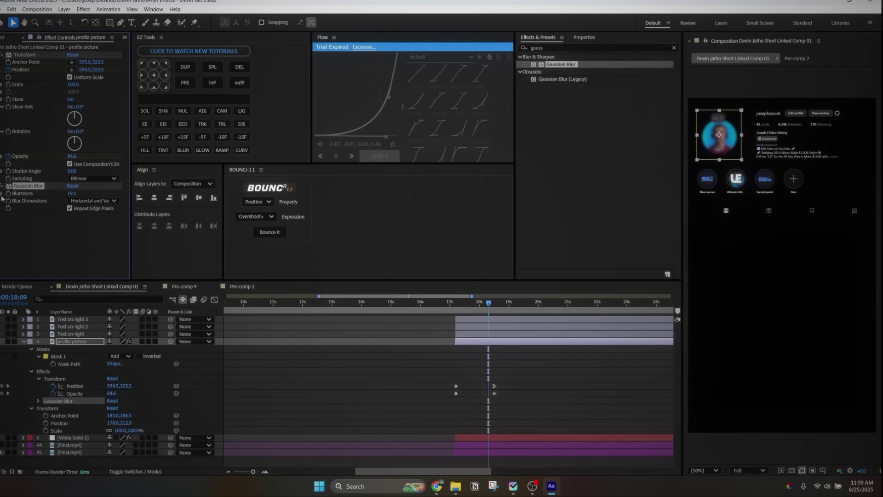
{"action": "key", "text": "u"}
{"action": "key", "text": "u"}
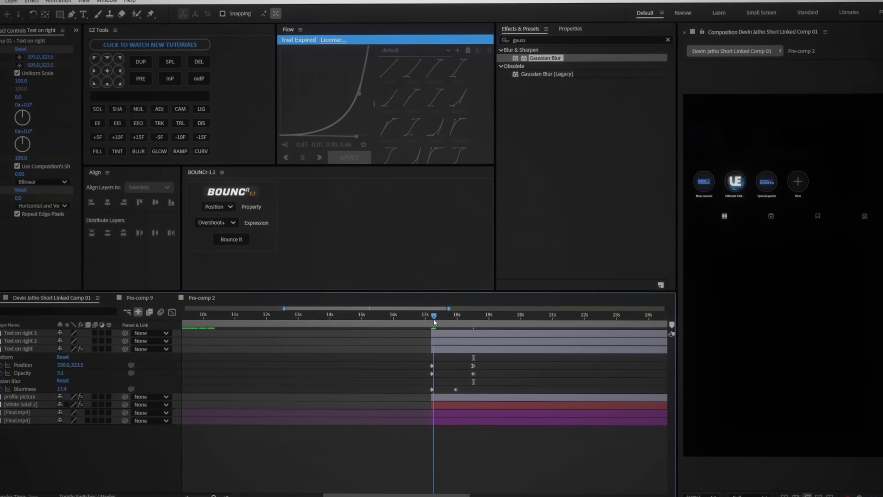
- Set the Text on right layer's starting Transform Position X to 690 at 17:06 and check the resulting slide-in
{"action": "left_click_drag", "start_coordinate": [433, 319], "coordinate": [469, 325]}
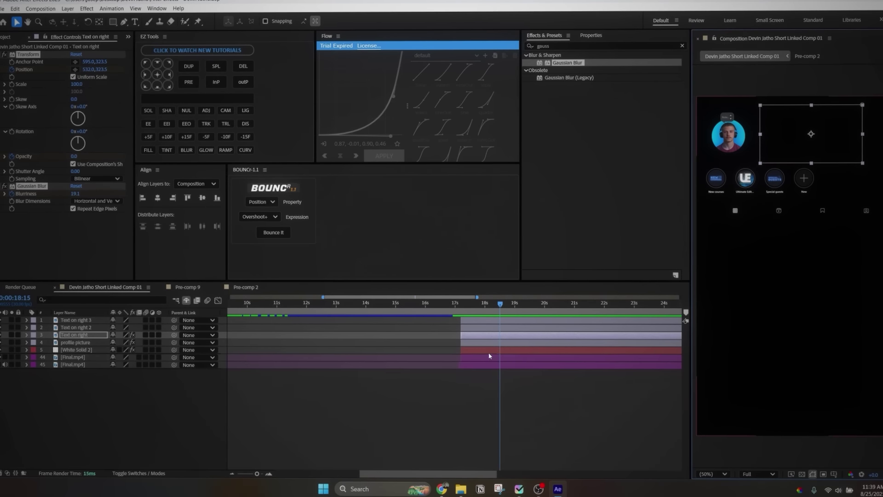
{"action": "key", "text": "u"}
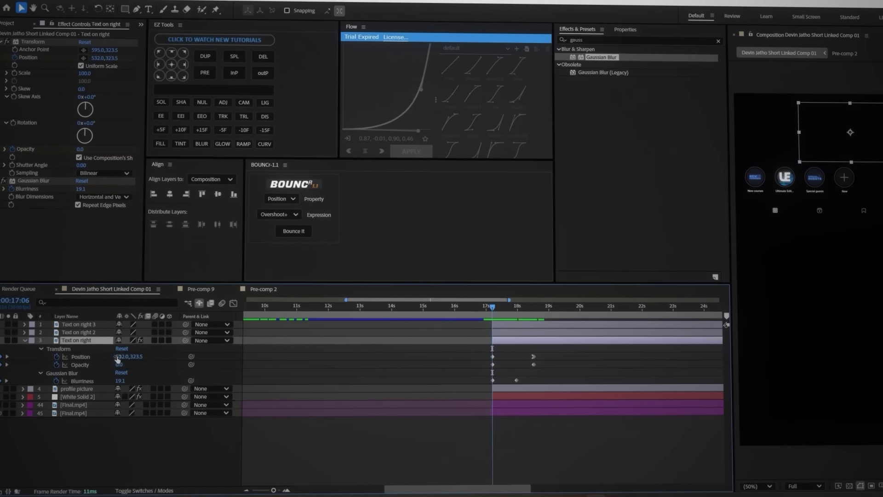
{"action": "left_click_drag", "start_coordinate": [114, 351], "coordinate": [208, 360]}
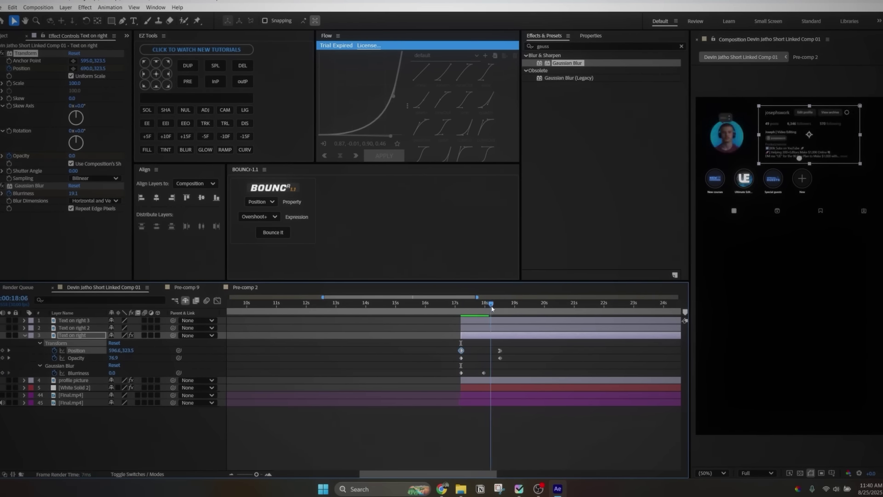
{"action": "left_click_drag", "start_coordinate": [491, 304], "coordinate": [461, 305]}
- Reuse the Transform and Gaussian Blur animation on Text on right 2 and Text on right 3, adjusting the latter's starting Position
{"action": "key", "text": "ctrl+Up"}
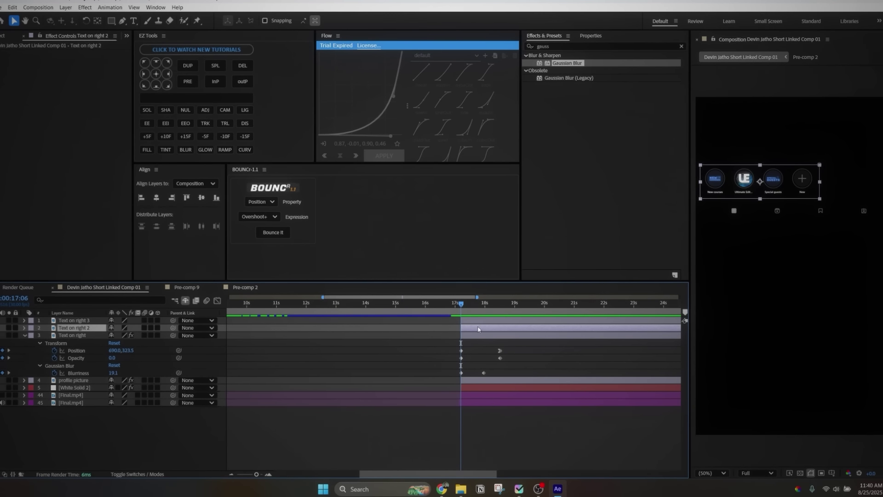
{"action": "key", "text": "u"}
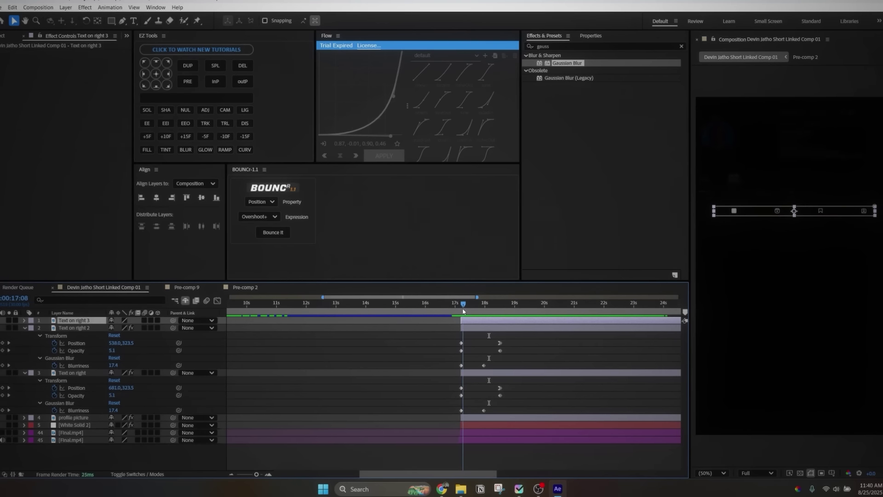
{"action": "key", "text": "u"}
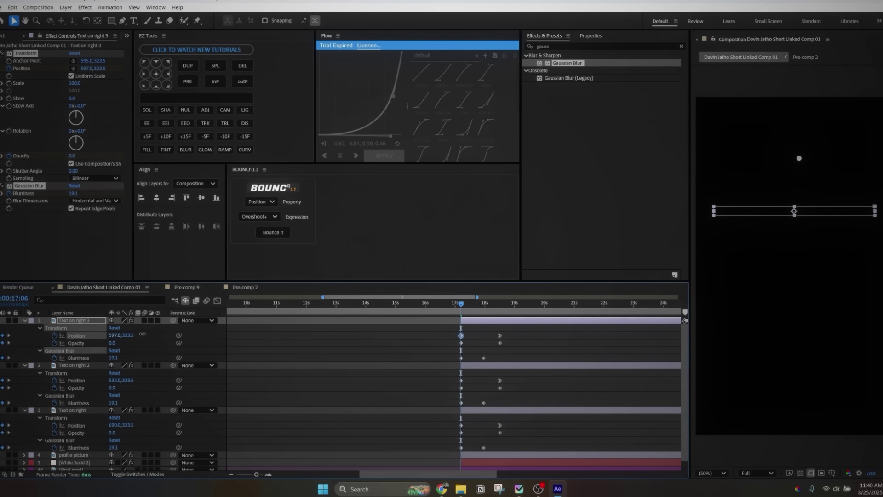
{"action": "left_click_drag", "start_coordinate": [128, 337], "coordinate": [158, 342]}
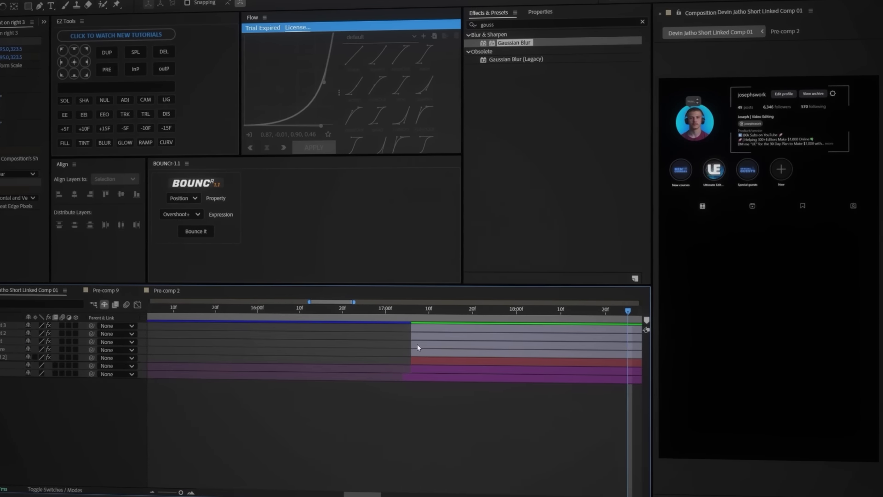
- Stagger the starts of the three Text on right layers about two frames apart and preview the profile animation
{"action": "left_click_drag", "start_coordinate": [428, 345], "coordinate": [458, 329]}
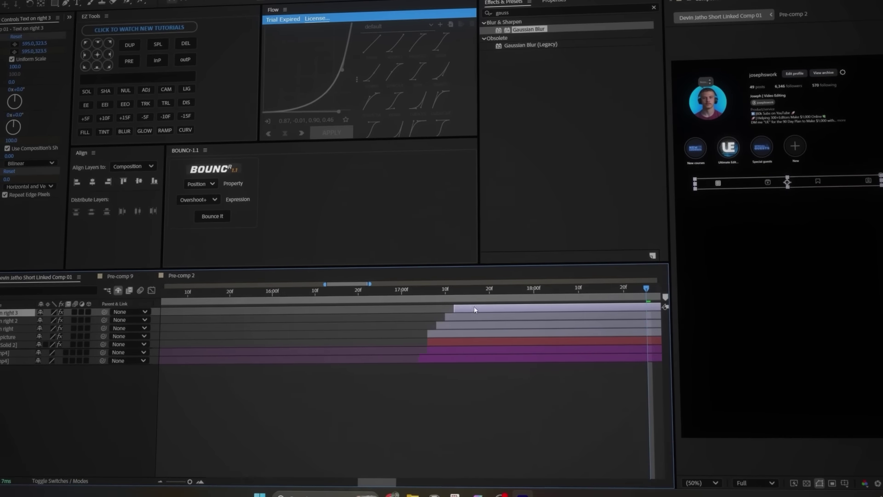
{"action": "left_click", "coordinate": [465, 294]}
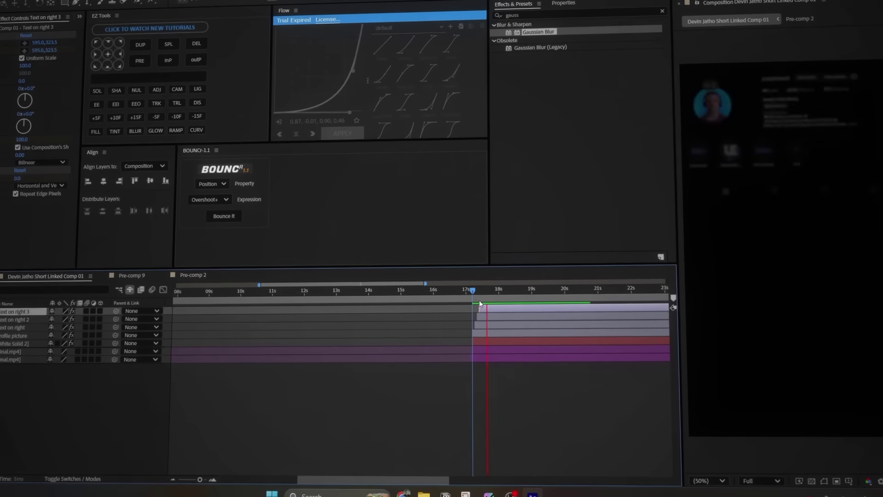
{"action": "key", "text": "space"}
{"action": "left_click_drag", "start_coordinate": [502, 299], "coordinate": [539, 307]}
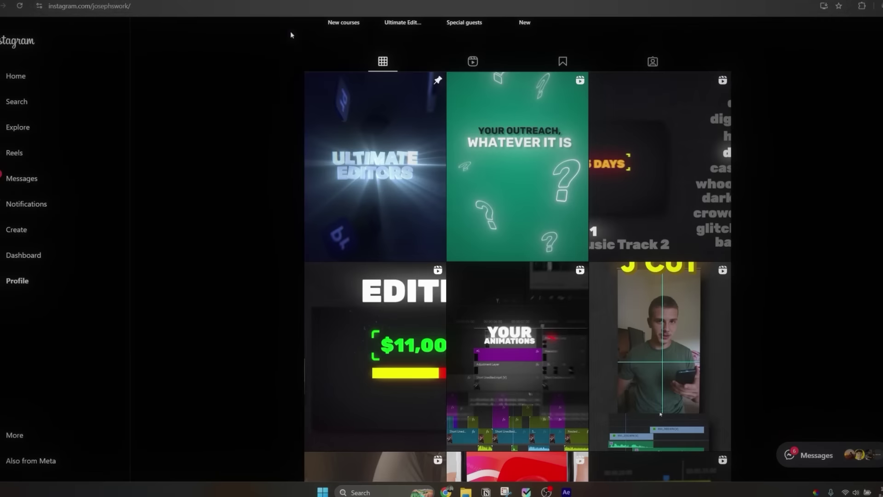
- Switch to the Instagram profile page and capture a screenshot of the first two rows of reels
{"action": "key", "text": "super+shift+s"}
{"action": "left_click_drag", "start_coordinate": [304, 71], "coordinate": [729, 454]}
{"action": "left_click_drag", "start_coordinate": [733, 454], "coordinate": [732, 455]}
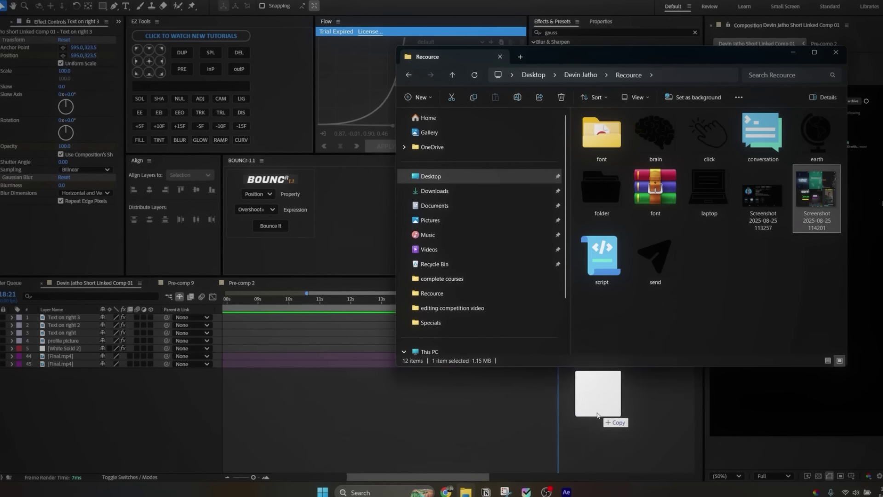
- Add the reel grid screenshot to the After Effects composition below the profile and scale it to span the frame
{"action": "left_click_drag", "start_coordinate": [597, 415], "coordinate": [597, 415]}
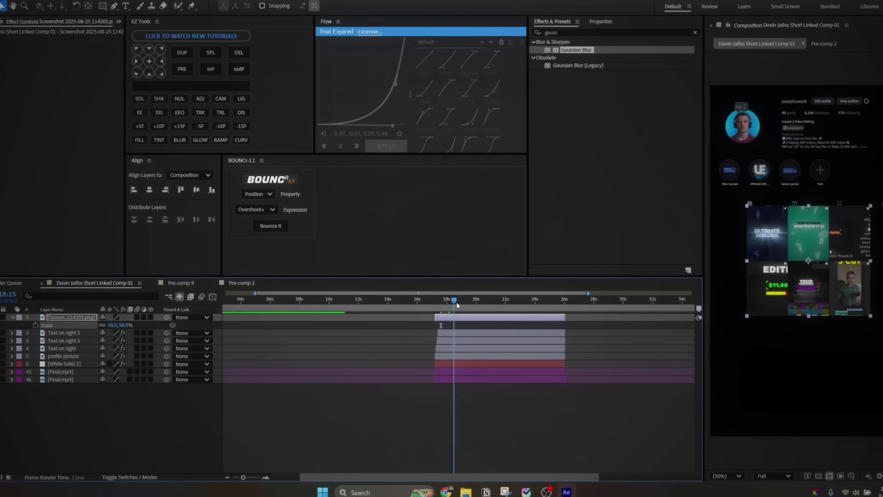
{"action": "left_click_drag", "start_coordinate": [116, 325], "coordinate": [233, 327]}
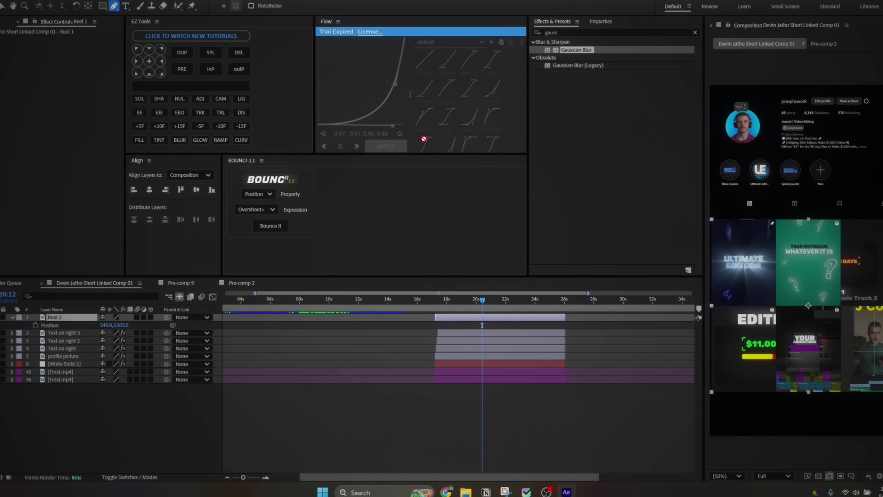
- Draw a rectangular Pen tool mask on the Reel 1 layer around the Ultimate Editors thumbnail, aligned with its edges
{"action": "scroll", "coordinate": [767, 264], "scroll_direction": "up", "scroll_amount": 2}
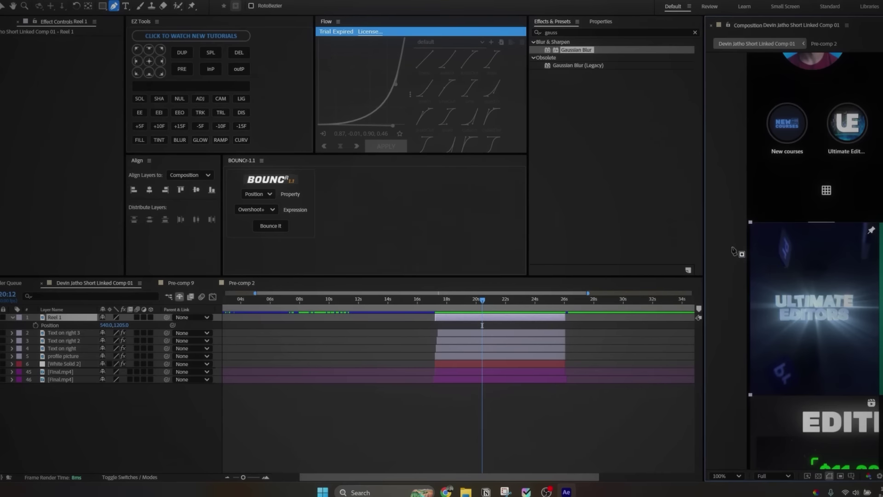
{"action": "scroll", "coordinate": [734, 252], "scroll_direction": "up", "scroll_amount": 5}
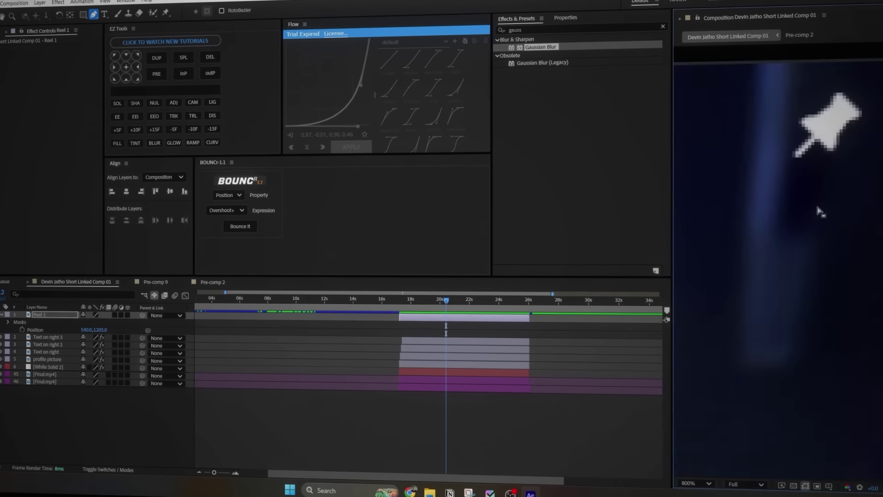
{"action": "scroll", "coordinate": [820, 212], "scroll_direction": "down", "scroll_amount": 5}
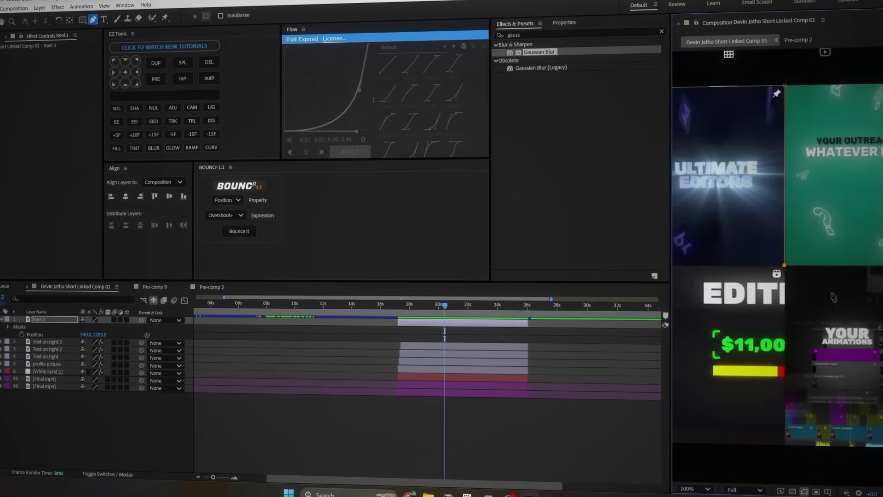
{"action": "left_click_drag", "start_coordinate": [731, 225], "coordinate": [854, 228]}
{"action": "scroll", "coordinate": [854, 229], "scroll_direction": "up", "scroll_amount": 3}
{"action": "left_click", "coordinate": [727, 292]}
{"action": "left_click_drag", "start_coordinate": [741, 138], "coordinate": [751, 388]}
{"action": "left_click_drag", "start_coordinate": [736, 115], "coordinate": [708, 299]}
{"action": "left_click", "coordinate": [721, 276]}
{"action": "scroll", "coordinate": [811, 332], "scroll_direction": "down", "scroll_amount": 3}
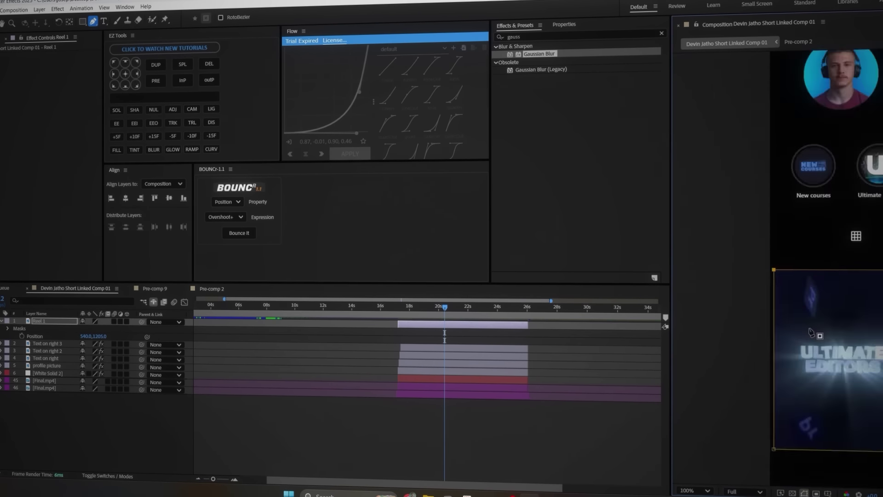
- Duplicate the masked Reel 1 layer up to Reel 6, moving each copy's mask over its own thumbnail in the grid
{"action": "scroll", "coordinate": [811, 332], "scroll_direction": "down", "scroll_amount": 2}
{"action": "key", "text": "ctrl+d"}
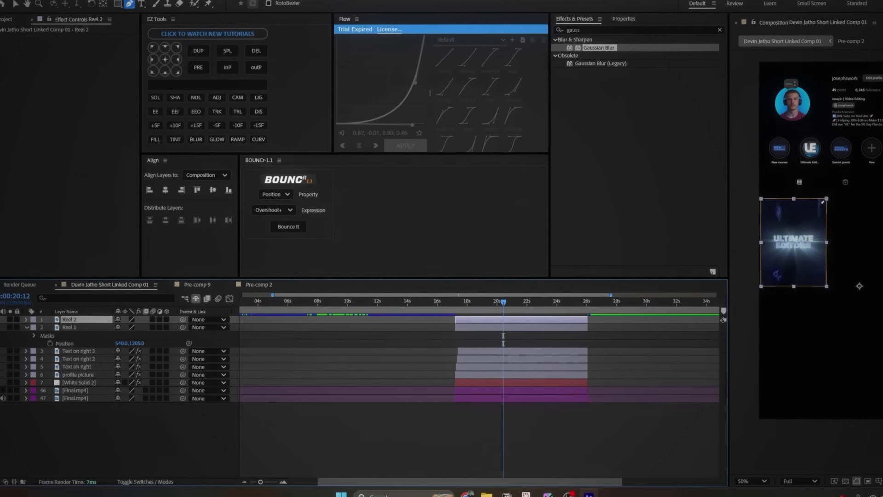
{"action": "left_click", "coordinate": [26, 320]}
{"action": "left_click", "coordinate": [33, 328]}
{"action": "left_click", "coordinate": [42, 335]}
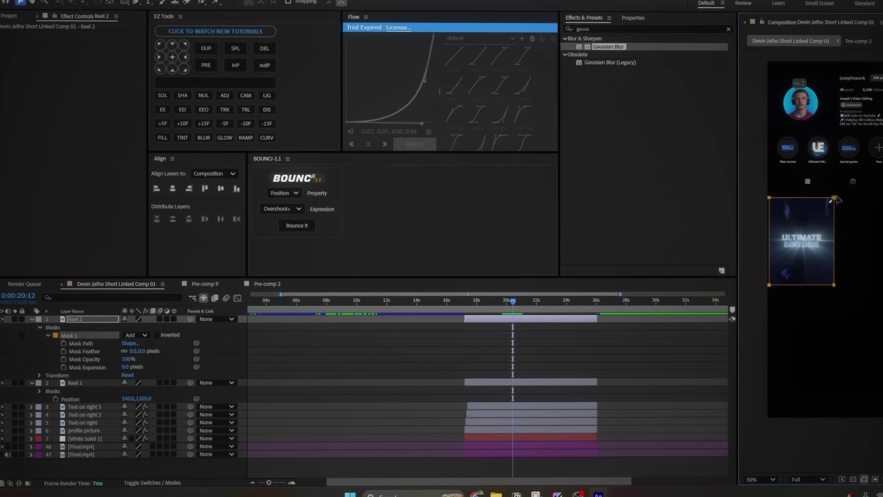
{"action": "mouse_move", "coordinate": [834, 198]}
{"action": "left_mouse_down"}
{"action": "mouse_move", "coordinate": [816, 198]}
{"action": "mouse_move", "coordinate": [851, 197]}
{"action": "left_mouse_up"}
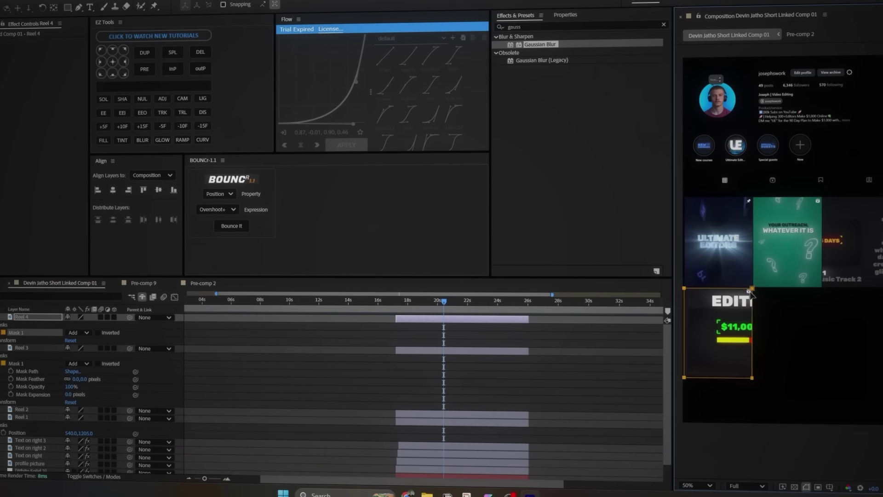
{"action": "scroll", "coordinate": [751, 291], "scroll_direction": "up", "scroll_amount": 3}
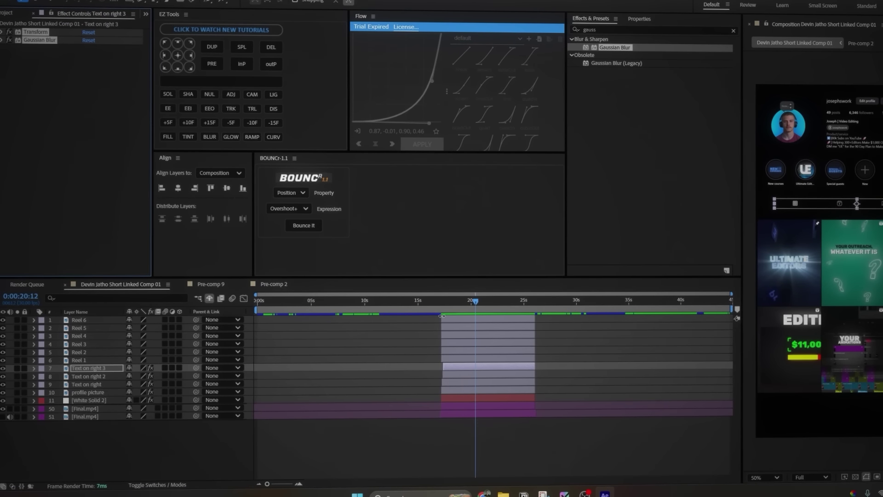
- Paste the Transform and Gaussian Blur animation from Text on right 3 onto layers Reel 1 to Reel 6 at their start
{"action": "left_click", "coordinate": [450, 360]}
{"action": "left_click", "coordinate": [454, 320], "text": "shift"}
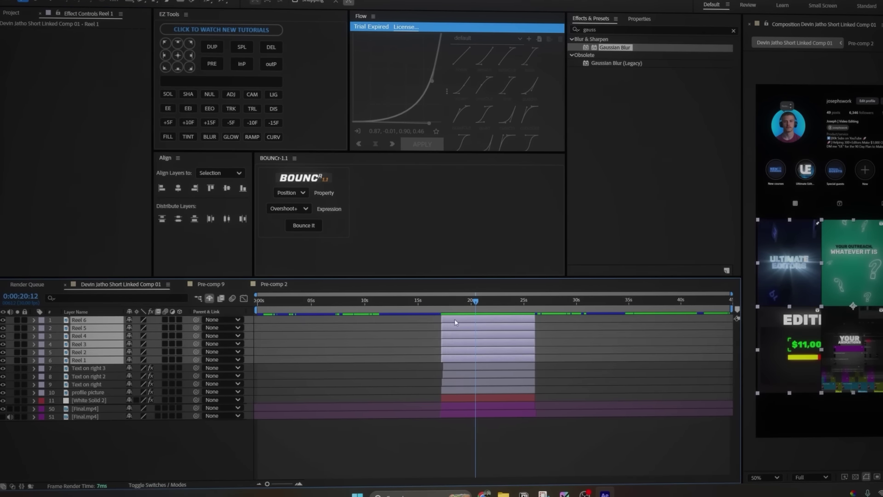
{"action": "left_click_drag", "start_coordinate": [452, 304], "coordinate": [441, 306]}
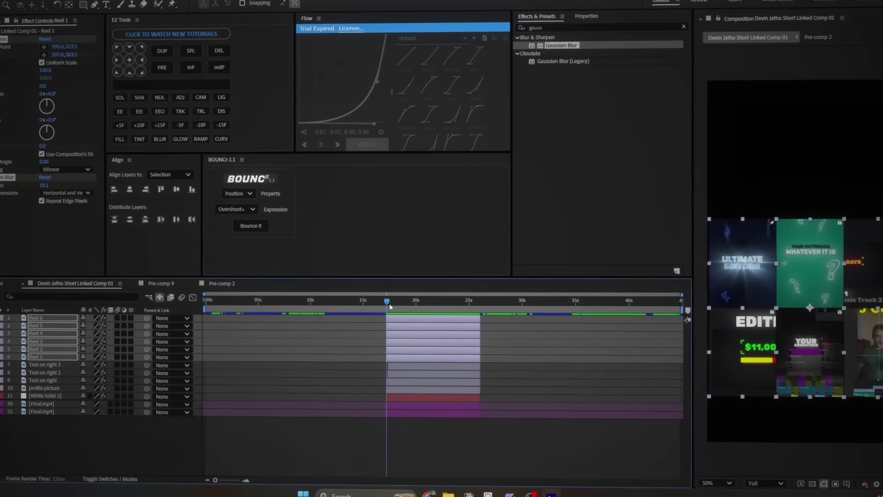
{"action": "left_click", "coordinate": [538, 342]}
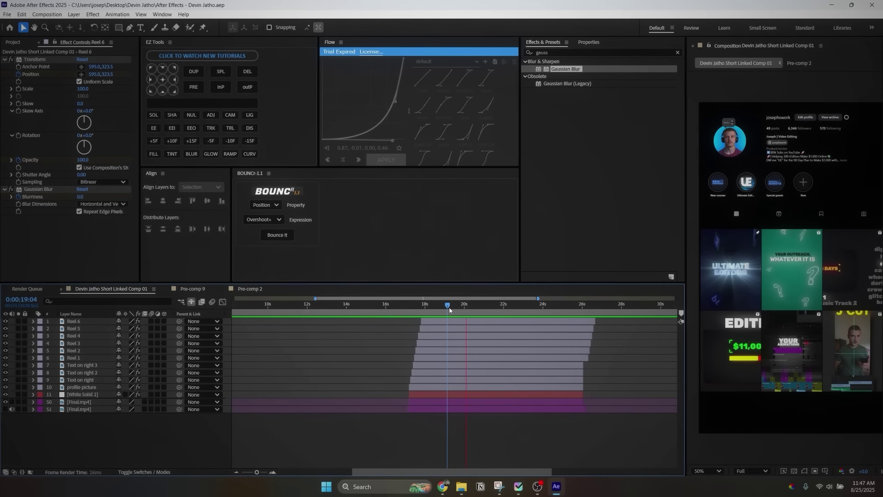
- Add an adjustment layer above the reel layers, starting at about 19.5 seconds
{"action": "left_click", "coordinate": [456, 306]}
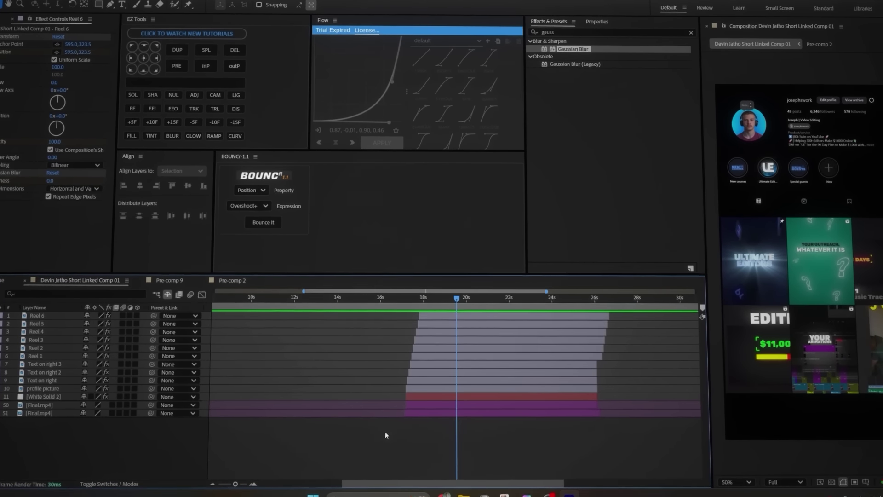
{"action": "right_click", "coordinate": [386, 435]}
{"action": "mouse_move", "coordinate": [405, 318]}
{"action": "left_click", "coordinate": [539, 392]}
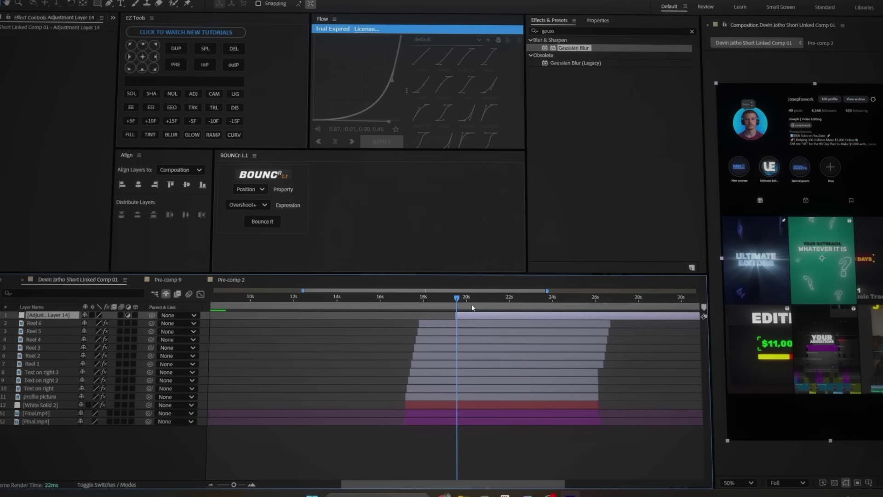
- Apply Hue/Saturation to Adjustment Layer 14 and move the current time forward to about 20 seconds
{"action": "key", "text": "ctrl+f"}
{"action": "type", "text": "hue"}
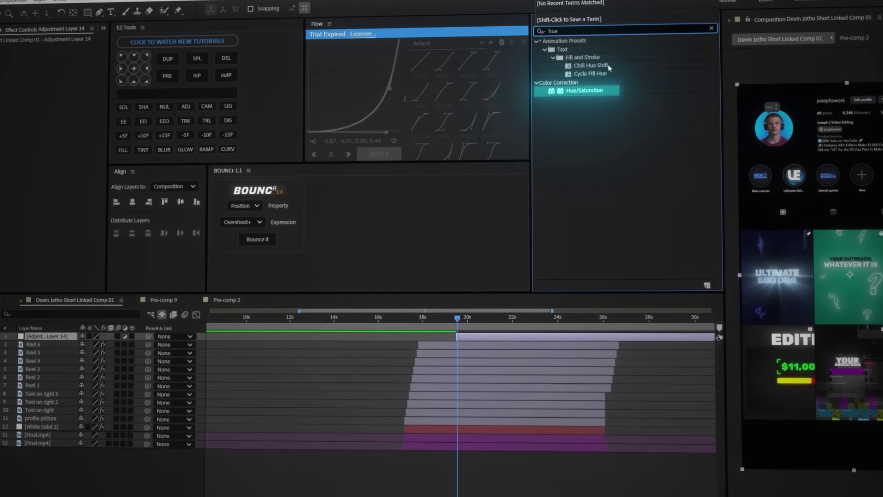
{"action": "left_click_drag", "start_coordinate": [577, 86], "coordinate": [515, 344]}
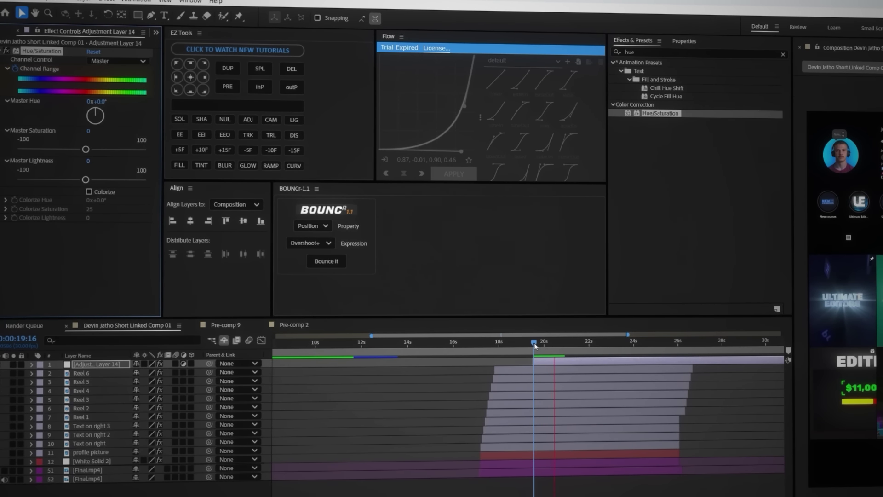
{"action": "left_click_drag", "start_coordinate": [534, 343], "coordinate": [563, 349]}
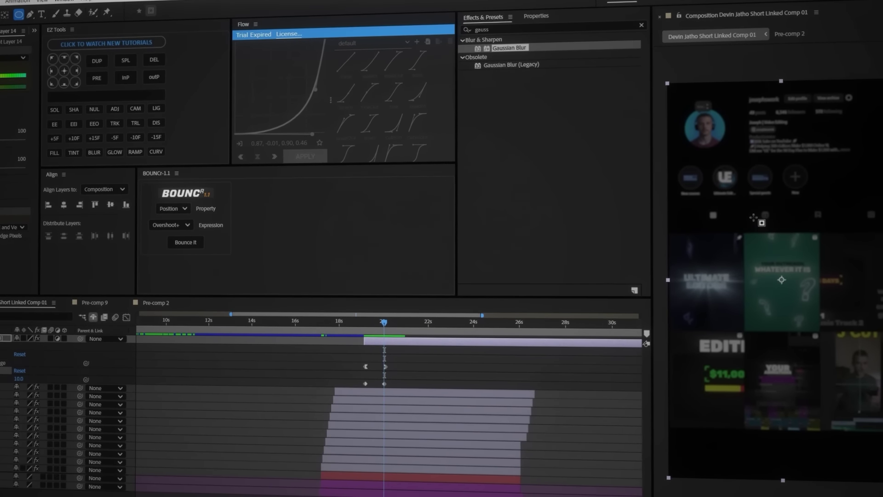
- Draw an elliptical mask around the Ultimate Editors thumbnail on the adjustment layer, invert it, and reveal its mask properties
{"action": "left_click_drag", "start_coordinate": [754, 218], "coordinate": [655, 345]}
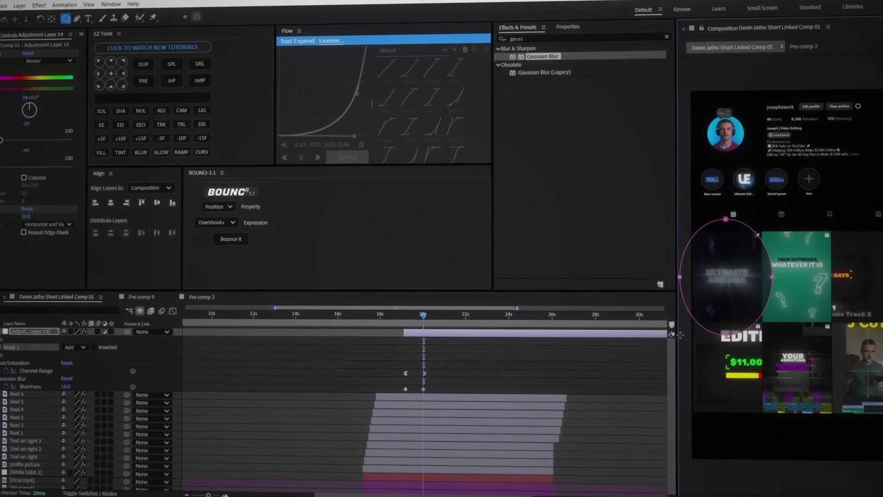
{"action": "left_click", "coordinate": [95, 347]}
{"action": "left_click", "coordinate": [18, 344]}
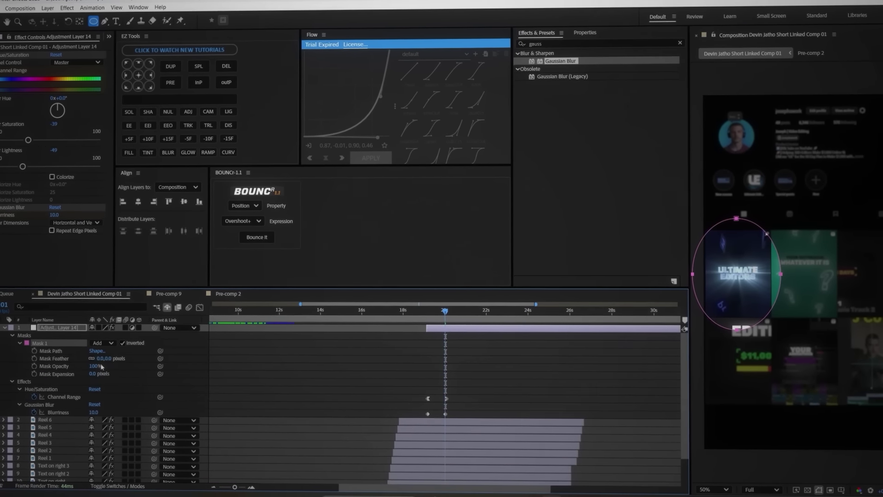
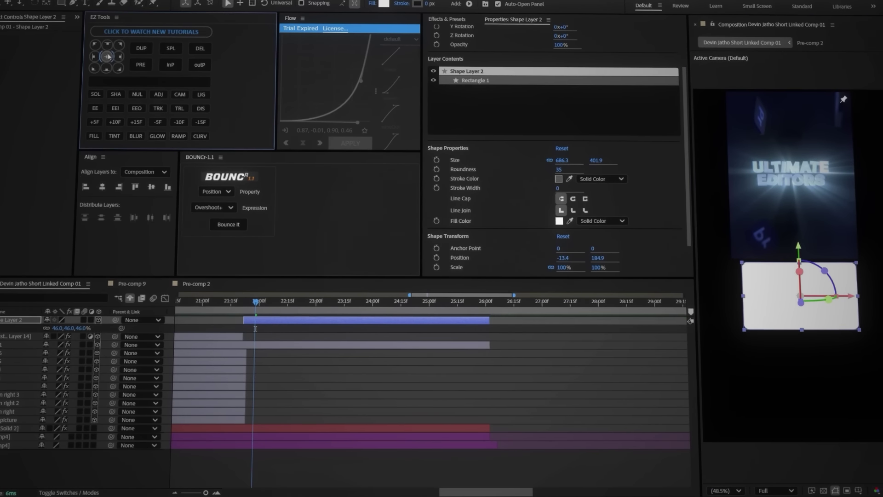
- Nudge the white rounded rectangle slightly left and give it a linear gradient fill from 363D43 to 010202
{"action": "left_click_drag", "start_coordinate": [852, 298], "coordinate": [845, 298]}
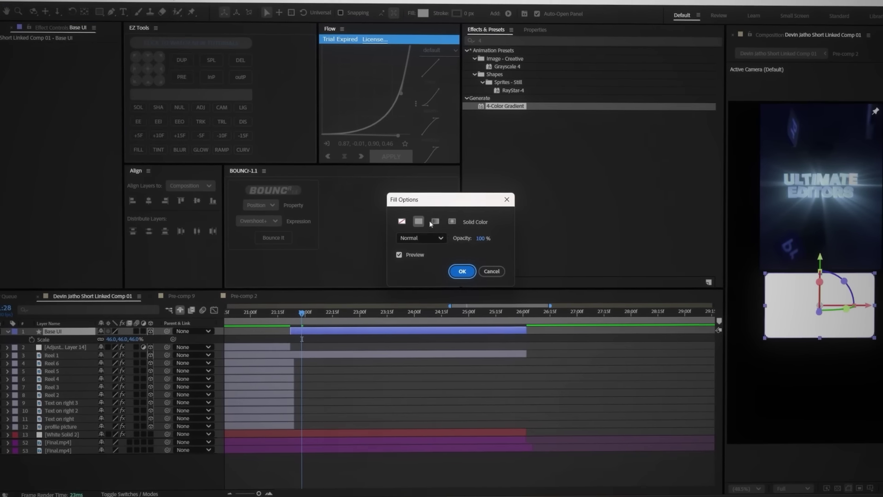
{"action": "left_click", "coordinate": [435, 221]}
{"action": "left_click", "coordinate": [455, 271]}
{"action": "left_click", "coordinate": [423, 13]}
{"action": "left_click", "coordinate": [342, 312]}
{"action": "left_click", "coordinate": [454, 275]}
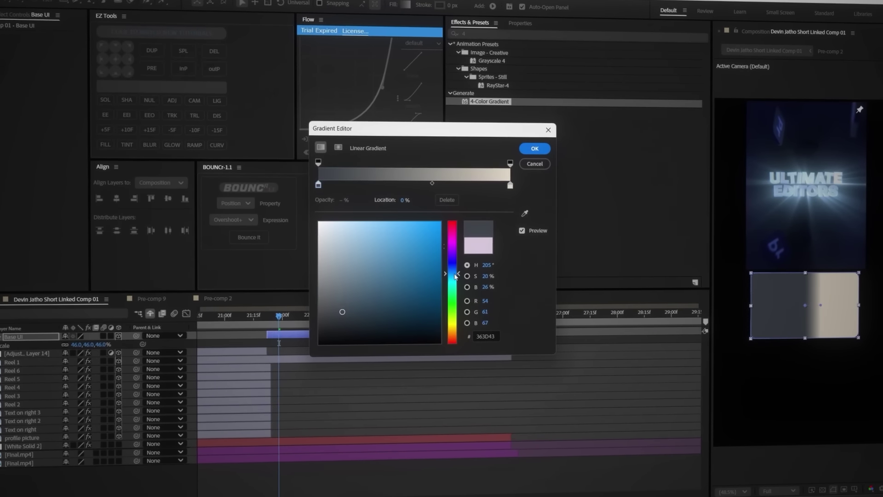
{"action": "left_click", "coordinate": [510, 185]}
{"action": "left_click", "coordinate": [453, 269]}
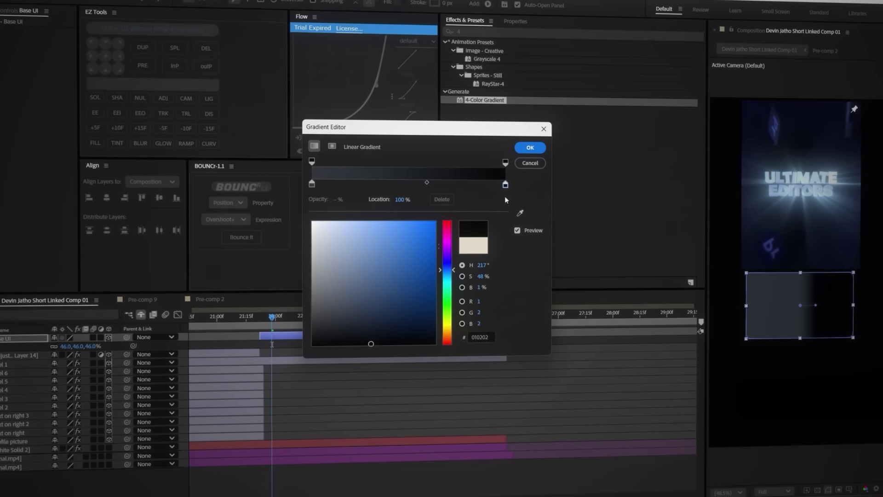
{"action": "left_click", "coordinate": [530, 148]}
- Start the Base UI rectangle's vertical gradient at its upper edge and recolour the gradient to a dark blue-grey
{"action": "left_click", "coordinate": [1, 339]}
{"action": "left_click", "coordinate": [1, 357]}
{"action": "left_click", "coordinate": [9, 383]}
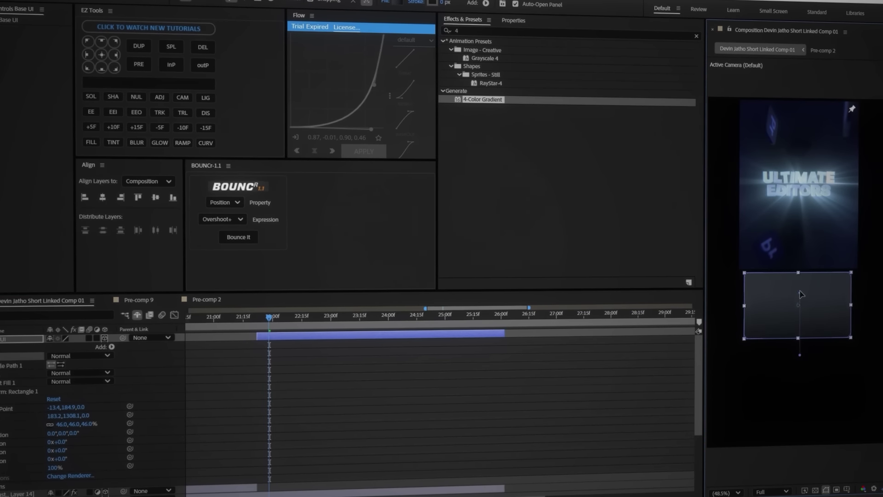
{"action": "left_click_drag", "start_coordinate": [799, 293], "coordinate": [798, 272]}
{"action": "left_click", "coordinate": [398, 2]}
{"action": "left_click", "coordinate": [453, 271]}
{"action": "left_click", "coordinate": [364, 313]}
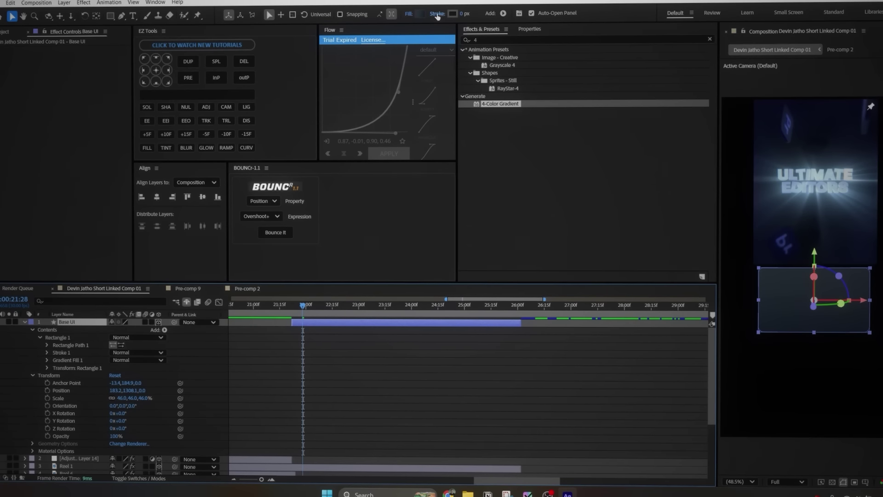
- Give the Base UI rectangle a dark 5 px stroke
{"action": "left_click", "coordinate": [437, 13]}
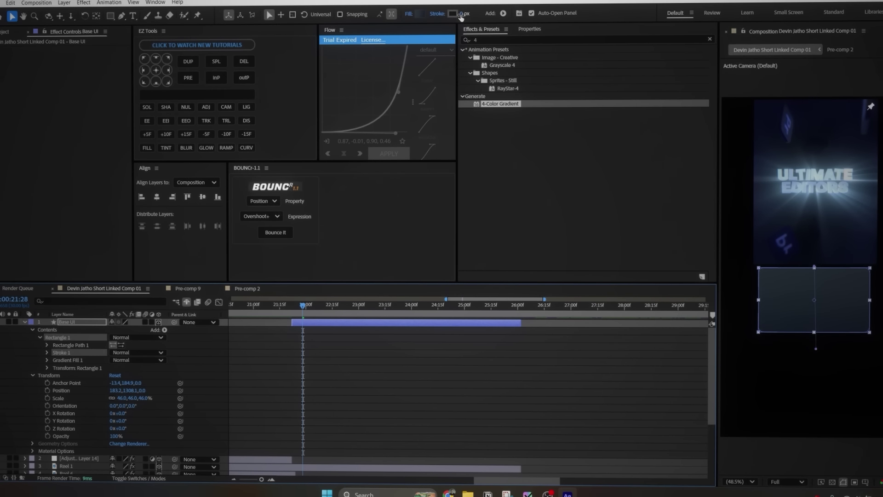
{"action": "left_click", "coordinate": [530, 28]}
{"action": "left_click", "coordinate": [520, 178]}
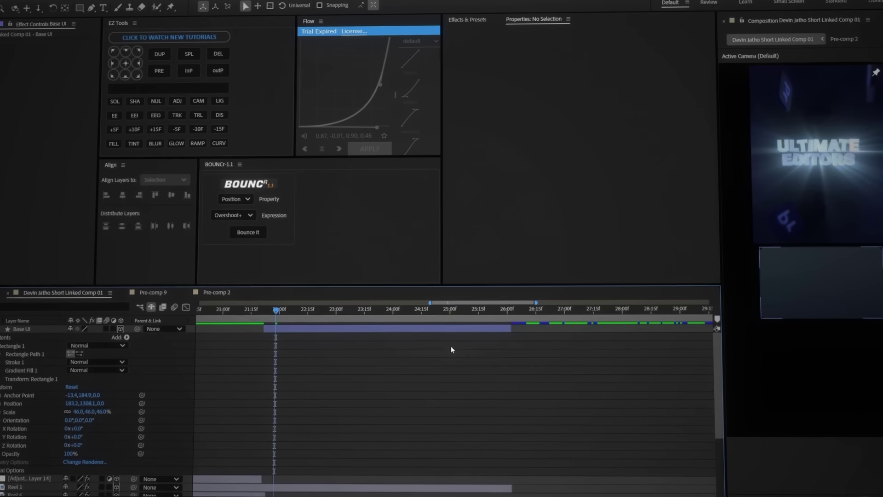
- Add an Inner Glow layer style to Base UI, set its colour to near-black, and adjust its blend mode
{"action": "left_click", "coordinate": [403, 328]}
{"action": "right_click", "coordinate": [391, 332]}
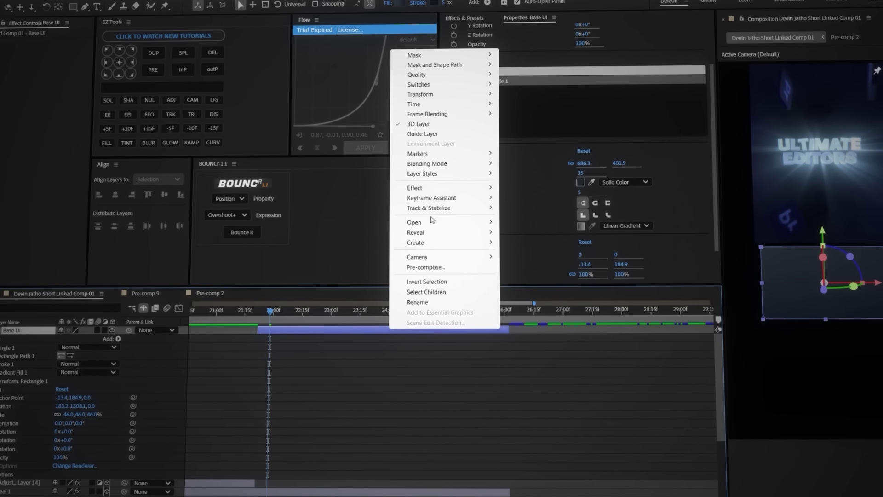
{"action": "mouse_move", "coordinate": [437, 174]}
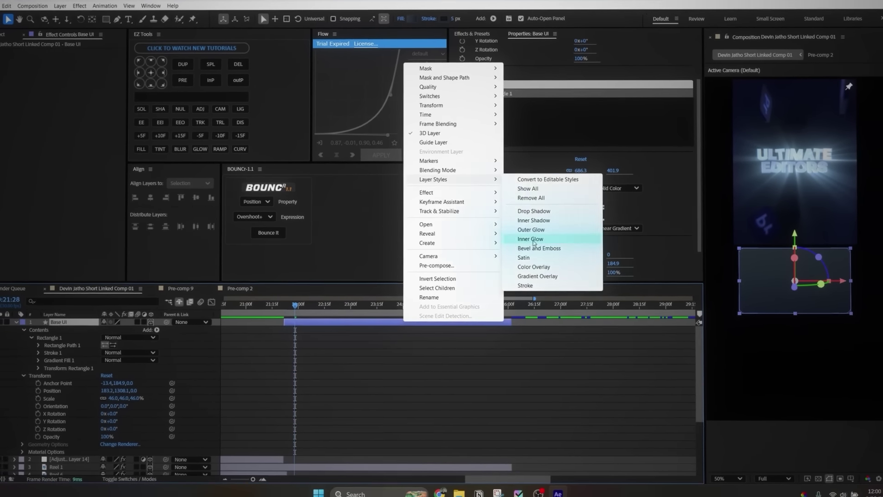
{"action": "left_click", "coordinate": [529, 238]}
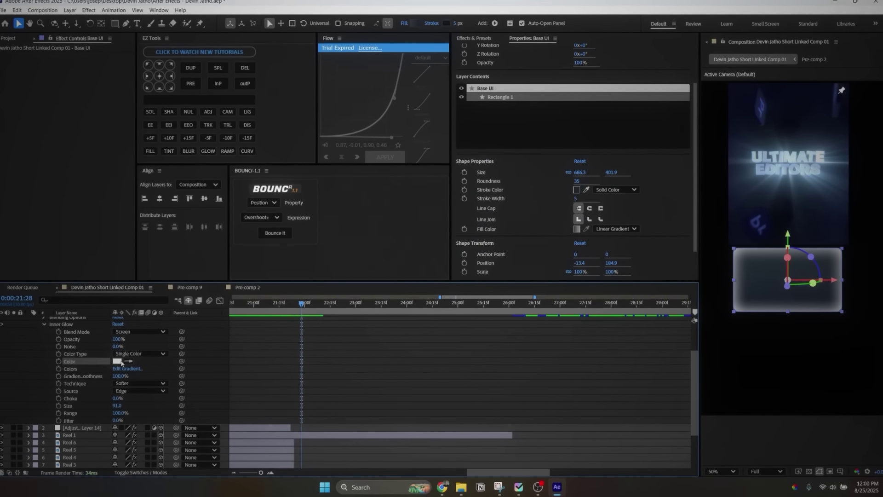
{"action": "left_click", "coordinate": [117, 361]}
{"action": "left_click", "coordinate": [528, 188]}
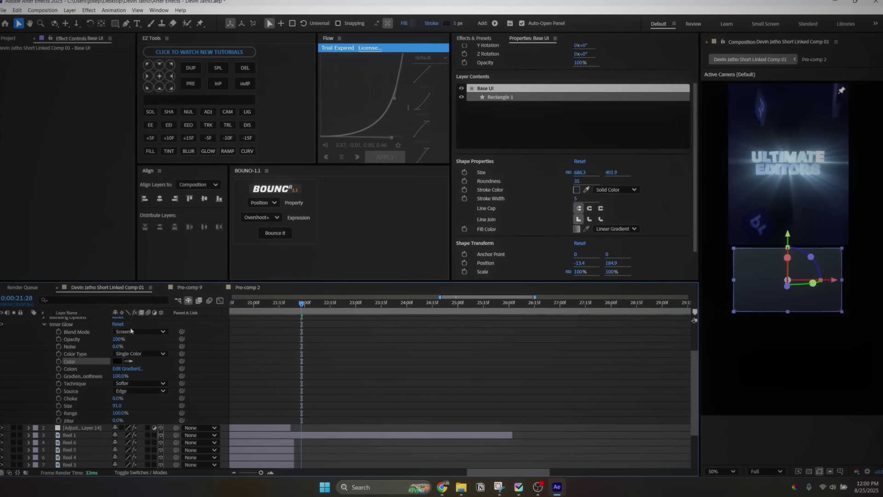
{"action": "left_click", "coordinate": [139, 331]}
{"action": "left_click", "coordinate": [134, 61]}
{"action": "scroll", "coordinate": [120, 367], "scroll_direction": "up", "scroll_amount": 2}
{"action": "left_click", "coordinate": [121, 364]}
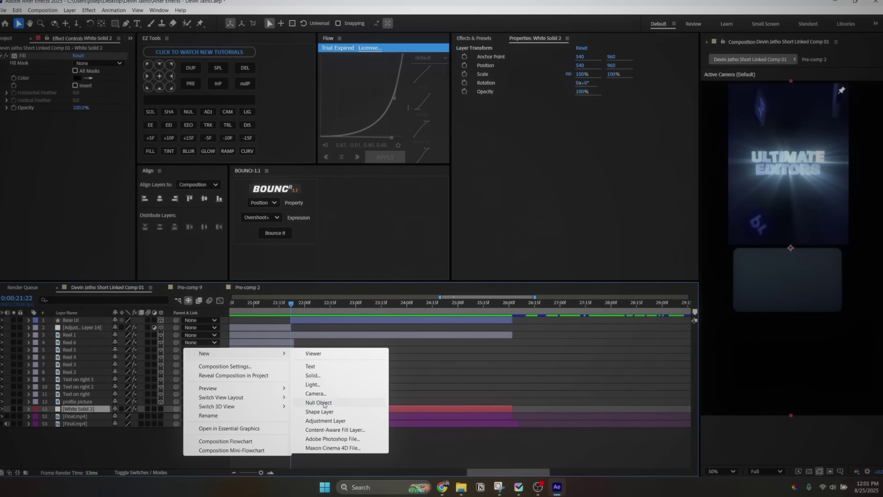
- Create a new white solid and darken the end colour of its Gradient Ramp to near-black
{"action": "left_click", "coordinate": [330, 377]}
{"action": "left_click", "coordinate": [498, 324]}
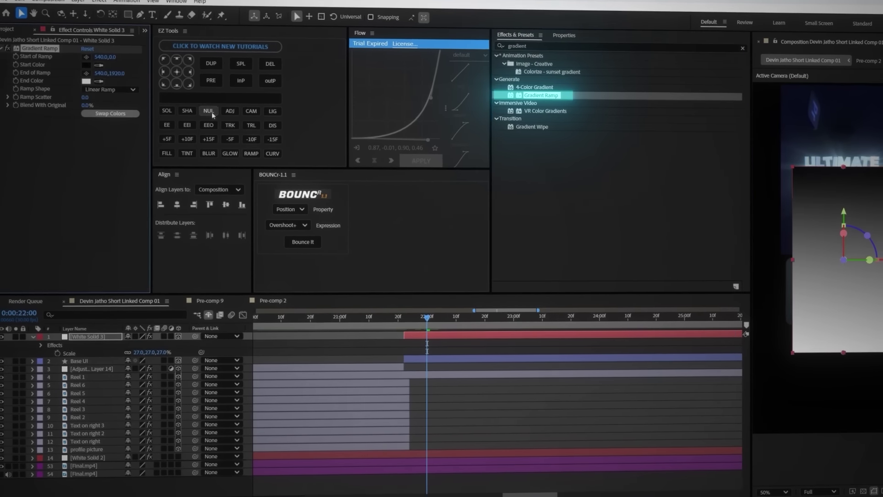
{"action": "left_click", "coordinate": [87, 80]}
{"action": "left_click", "coordinate": [401, 283]}
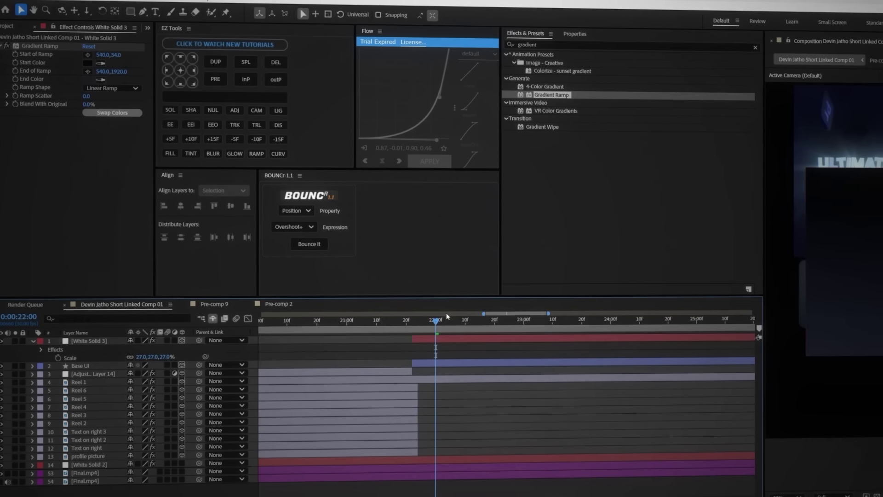
- Set White Solid 3's blend mode to Screen and scale the solid up
{"action": "left_click", "coordinate": [121, 327]}
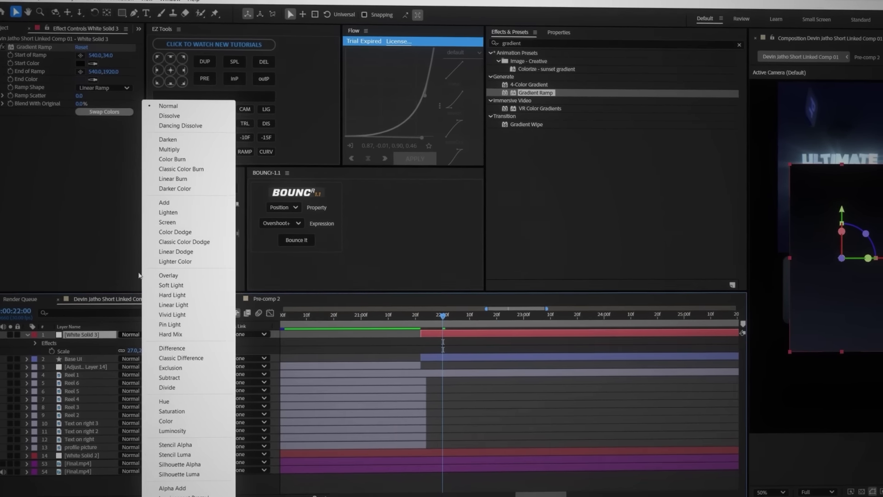
{"action": "left_click", "coordinate": [179, 229]}
{"action": "left_click", "coordinate": [544, 436]}
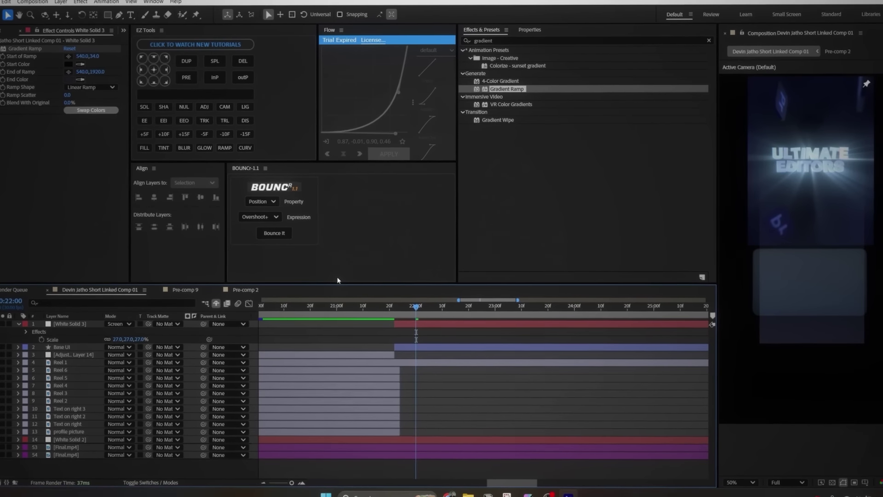
{"action": "left_click", "coordinate": [808, 324]}
{"action": "key", "text": "s"}
{"action": "left_click_drag", "start_coordinate": [117, 332], "coordinate": [130, 334]}
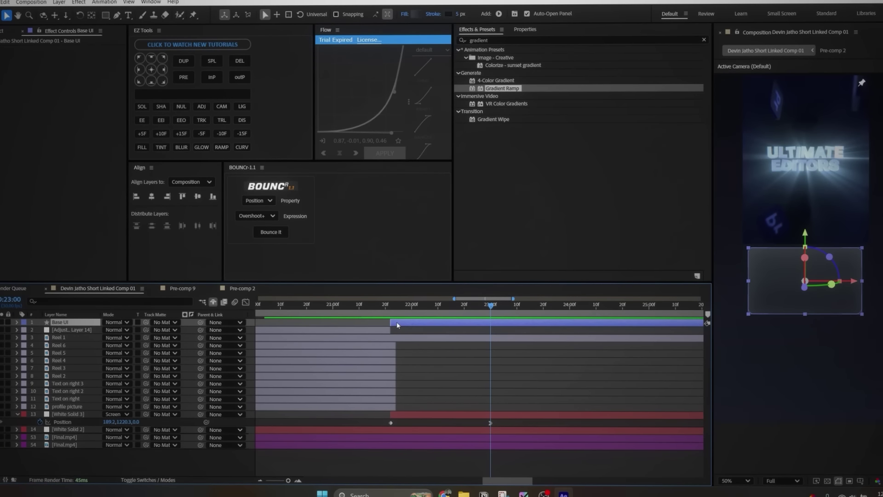
- Duplicate the Base UI layer as Casted Shadow and remove the copy's stroke
{"action": "key", "text": "ctrl+d"}
{"action": "left_click", "coordinate": [434, 13]}
{"action": "left_click", "coordinate": [394, 217]}
{"action": "left_click", "coordinate": [453, 264]}
- Replace the Casted Shadow layer's gradient fill with solid black
{"action": "left_click", "coordinate": [416, 14]}
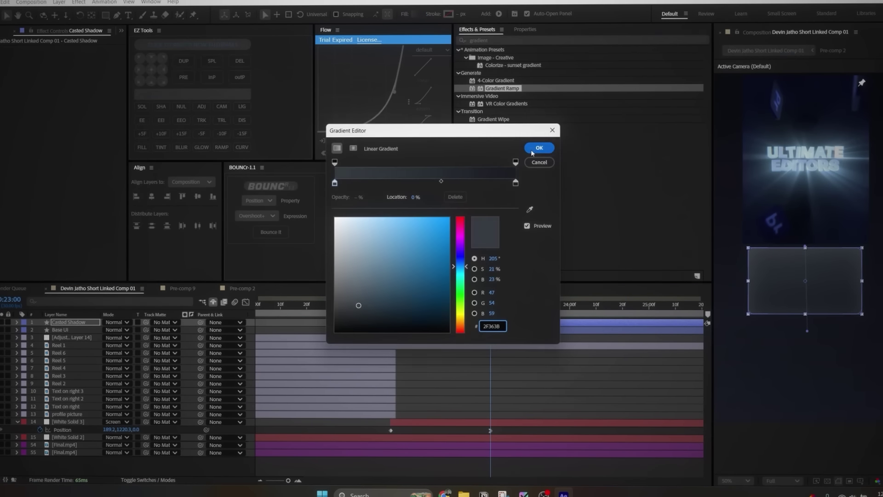
{"action": "left_click", "coordinate": [540, 148]}
{"action": "left_click", "coordinate": [404, 14]}
{"action": "left_click", "coordinate": [411, 215]}
{"action": "left_click", "coordinate": [454, 264]}
{"action": "key", "text": "Return"}
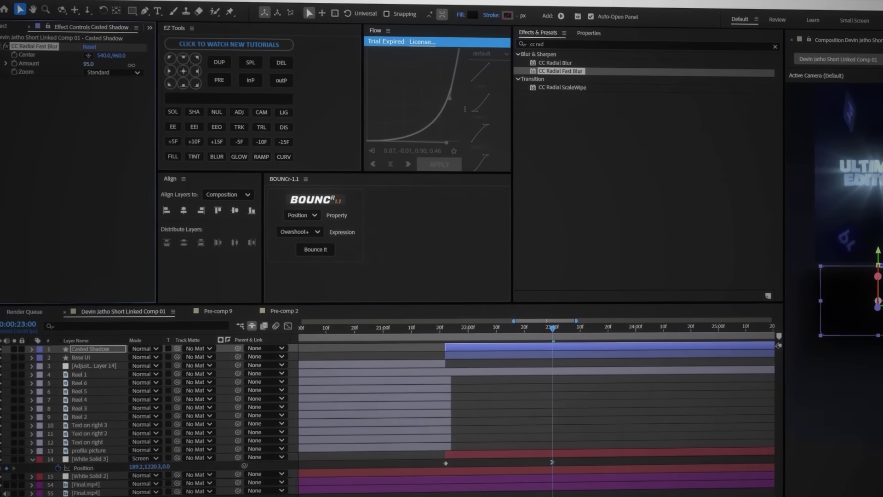
- Set the CC Radial Fast Blur centre to about 210, 968 and move the Casted Shadow layer below Base UI
{"action": "left_click", "coordinate": [88, 55]}
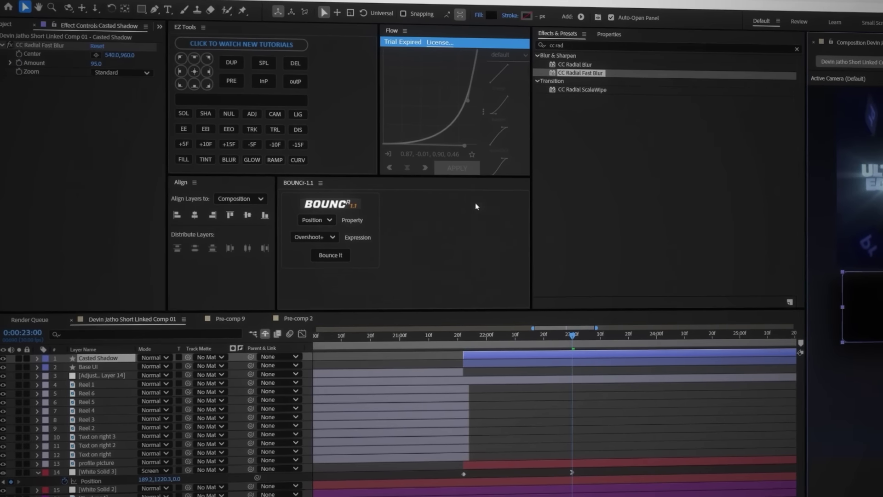
{"action": "left_click", "coordinate": [820, 267]}
{"action": "left_click_drag", "start_coordinate": [123, 361], "coordinate": [119, 370]}
{"action": "left_click", "coordinate": [501, 411]}
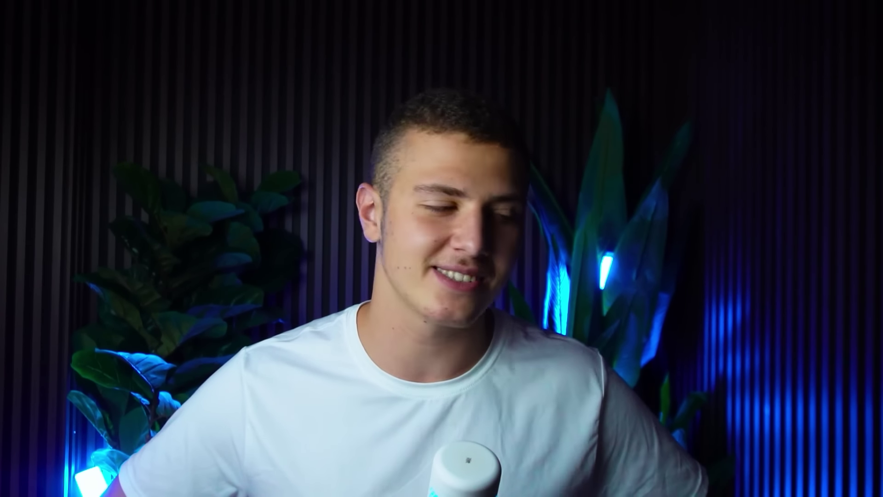
- Add a text layer reading Engagement and set its font to SF UI Display Heavy
{"action": "right_click", "coordinate": [317, 333]}
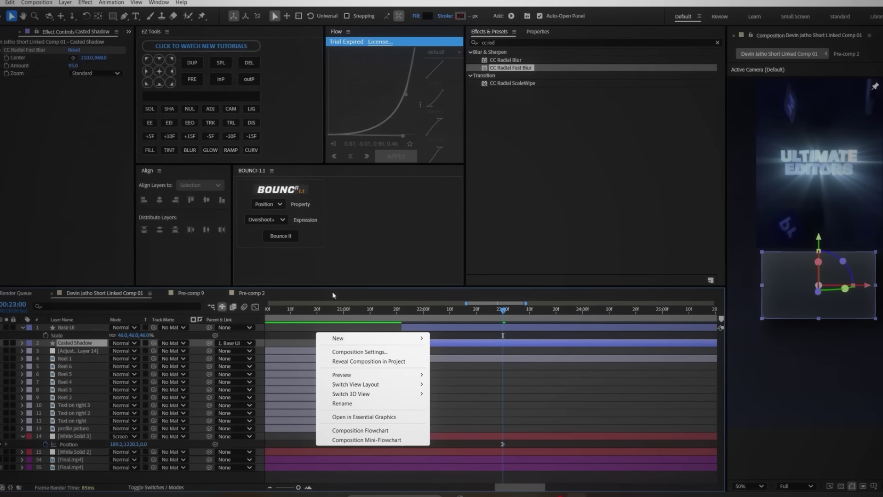
{"action": "mouse_move", "coordinate": [340, 337]}
{"action": "left_click", "coordinate": [449, 352]}
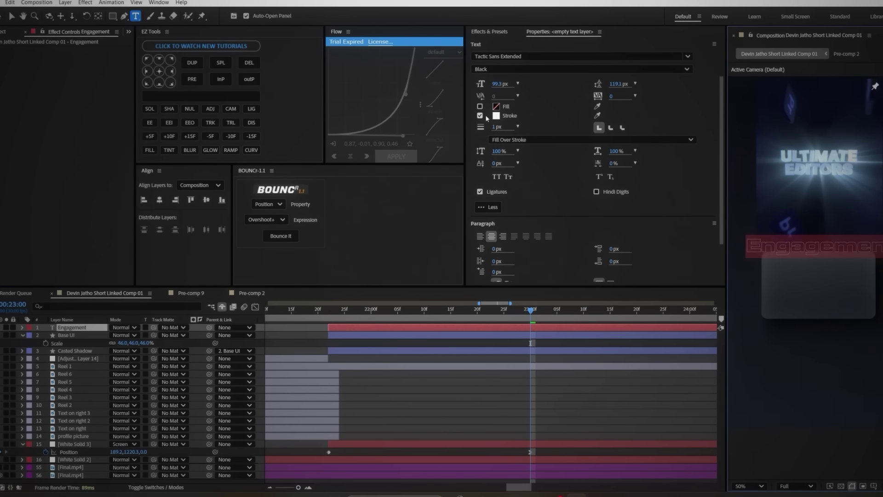
{"action": "left_click", "coordinate": [524, 57]}
{"action": "type", "text": "sf"}
{"action": "key", "text": "Return"}
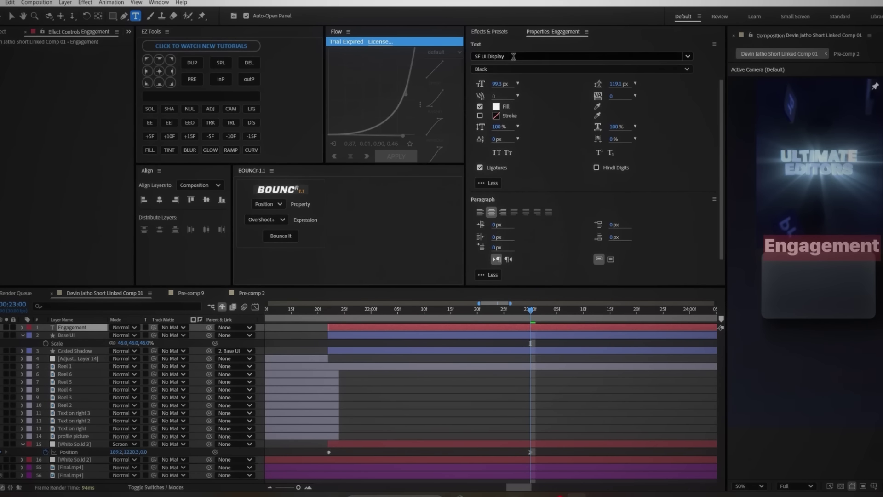
{"action": "left_click", "coordinate": [507, 405]}
- Scale the Engagement text down to 55% and place it in the upper-left corner of the Base UI card
{"action": "key", "text": "s"}
{"action": "left_click_drag", "start_coordinate": [122, 335], "coordinate": [106, 335]}
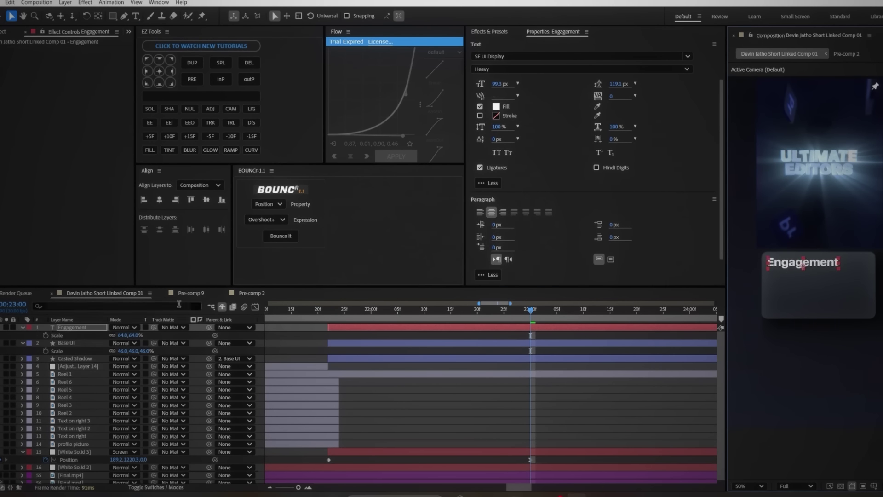
{"action": "left_click_drag", "start_coordinate": [786, 267], "coordinate": [784, 266]}
- Set the Engagement text's fill colour to light grey B6B6B6
{"action": "left_click", "coordinate": [496, 106]}
{"action": "left_click_drag", "start_coordinate": [357, 214], "coordinate": [336, 220]}
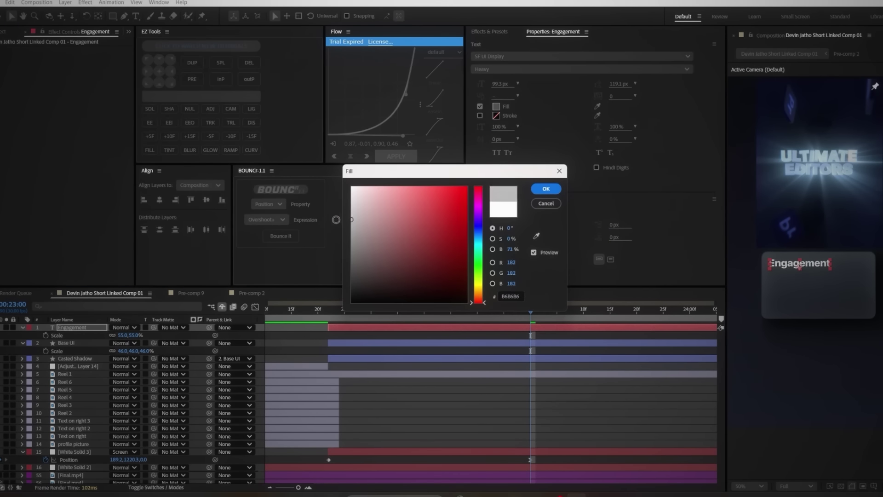
{"action": "left_click", "coordinate": [542, 189]}
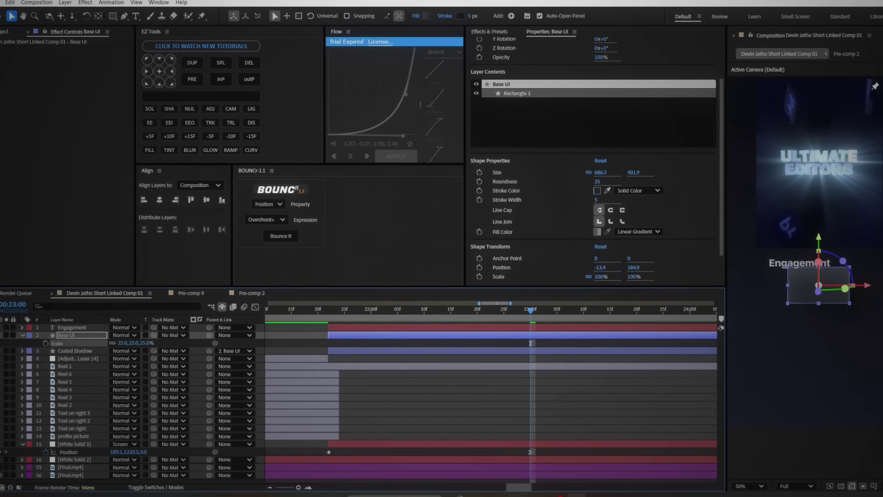
- Scale the Engagement text layer to 25% to match the reduced Base UI card
{"action": "left_click", "coordinate": [87, 327]}
{"action": "key", "text": "s"}
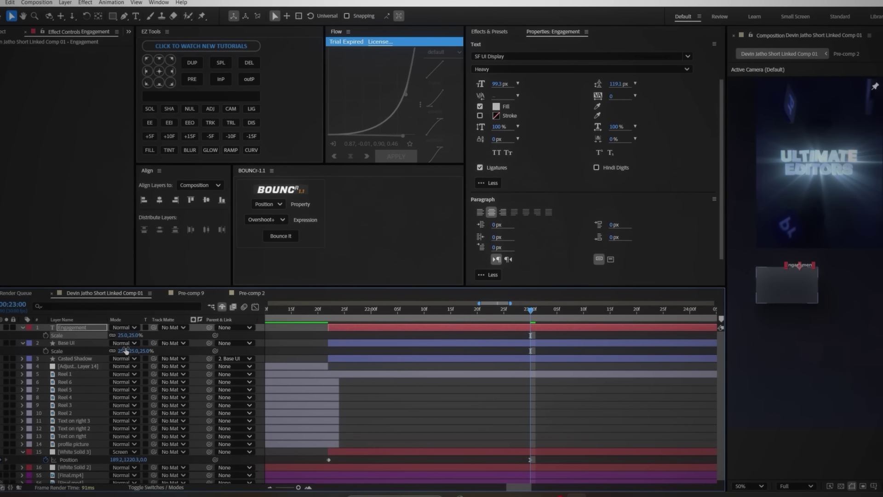
{"action": "scroll", "coordinate": [761, 275], "scroll_direction": "up", "scroll_amount": 4}
{"action": "scroll", "coordinate": [784, 268], "scroll_direction": "down", "scroll_amount": 2}
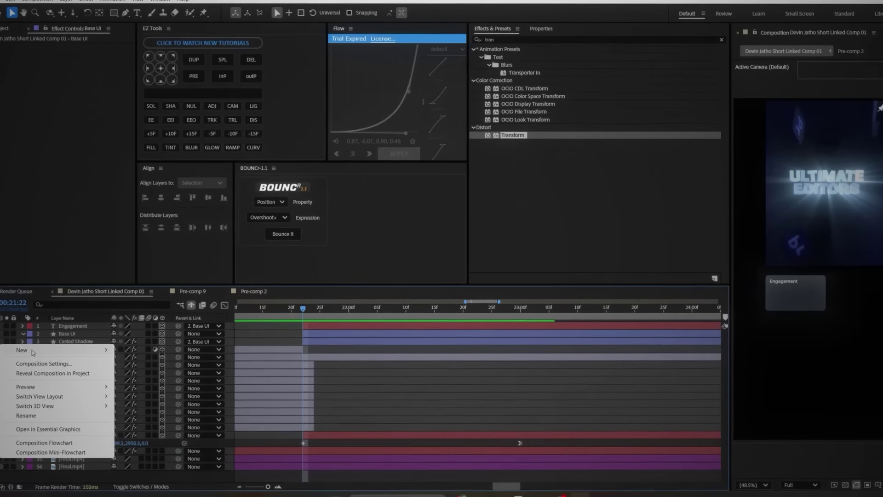
- Add a null object as UI Controler and parent the Engagement, Base UI and Casted Shadow layers to it
{"action": "mouse_move", "coordinate": [26, 348]}
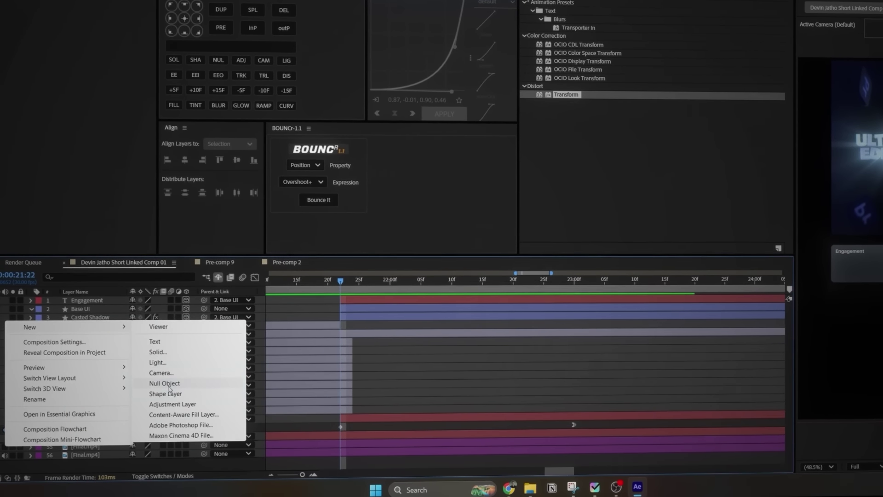
{"action": "left_click", "coordinate": [164, 384]}
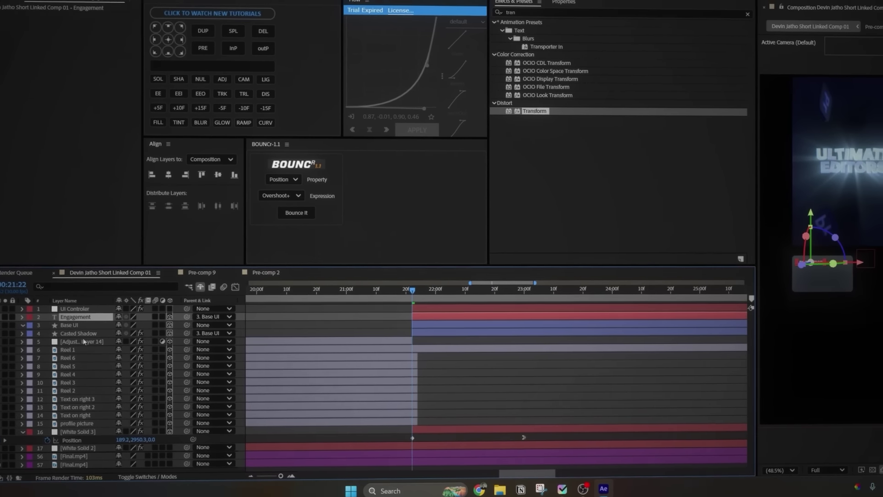
{"action": "left_click", "coordinate": [84, 334], "text": "shift"}
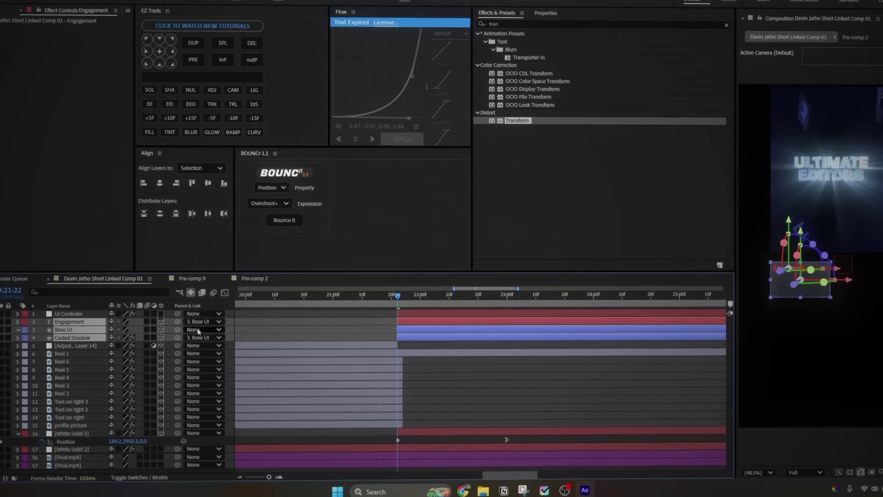
{"action": "left_click_drag", "start_coordinate": [187, 317], "coordinate": [69, 318]}
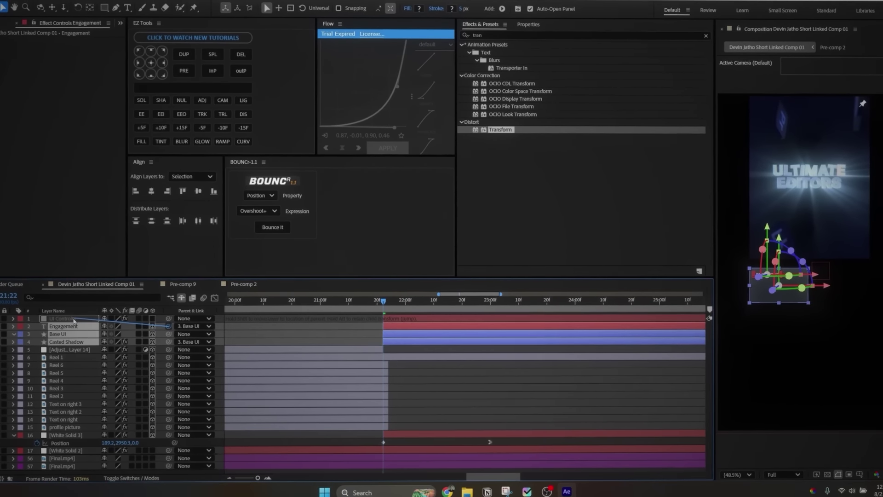
{"action": "left_click", "coordinate": [64, 318]}
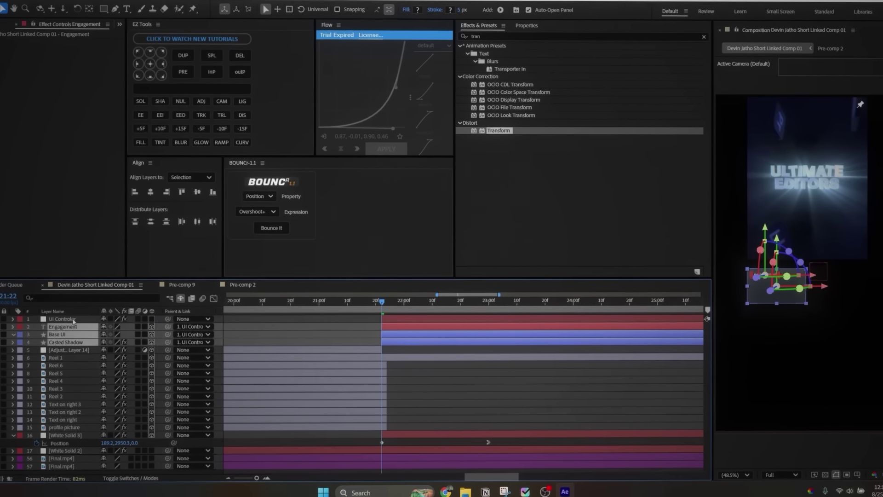
- Keyframe UI Controler's position from 540, 985 at 21:22 up to 540, 960 and check the motion in the speed graph
{"action": "left_click", "coordinate": [354, 338]}
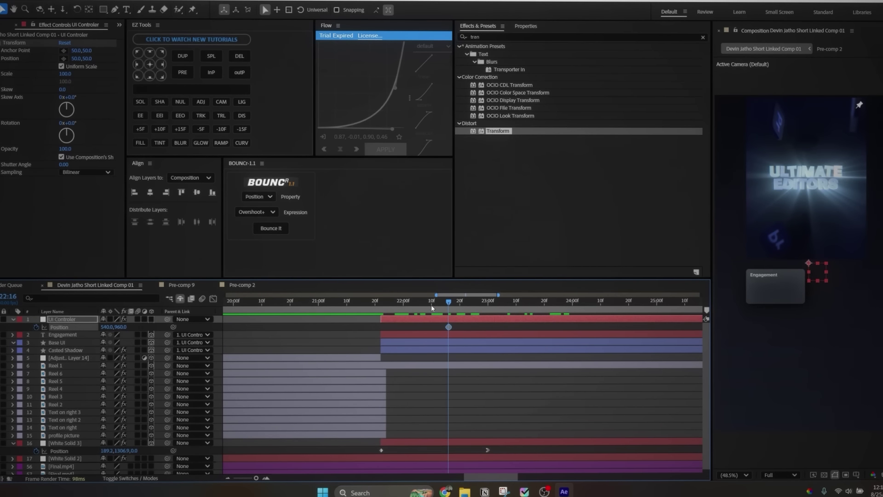
{"action": "left_click_drag", "start_coordinate": [433, 308], "coordinate": [384, 310]}
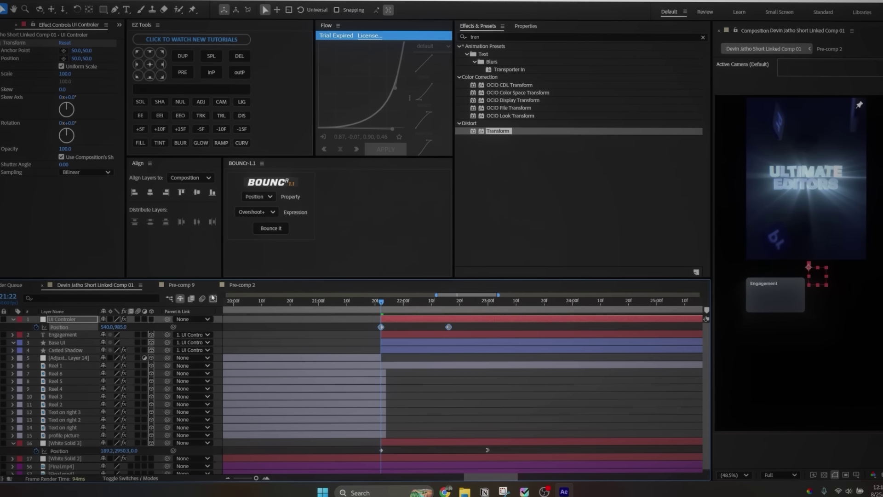
{"action": "left_click", "coordinate": [213, 298]}
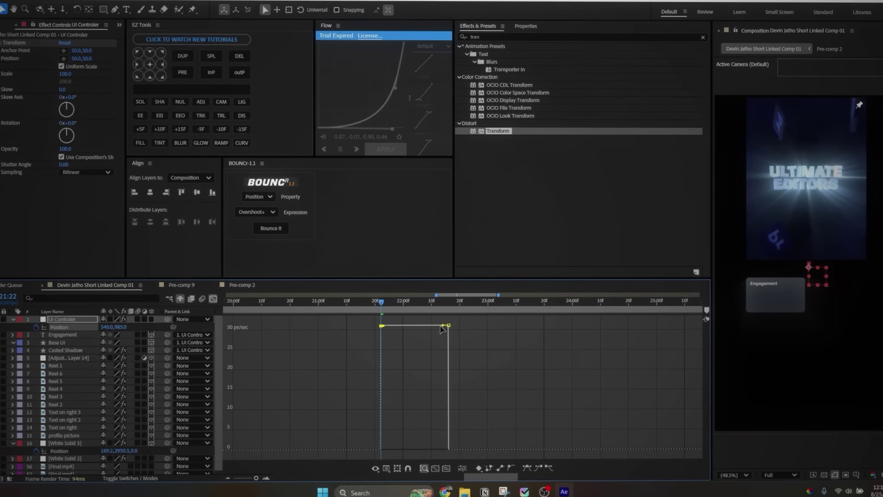
{"action": "key", "text": "shift+F3"}
- Reveal the opacity property of the Engagement, Base UI and Casted Shadow layers together
{"action": "left_click", "coordinate": [393, 335]}
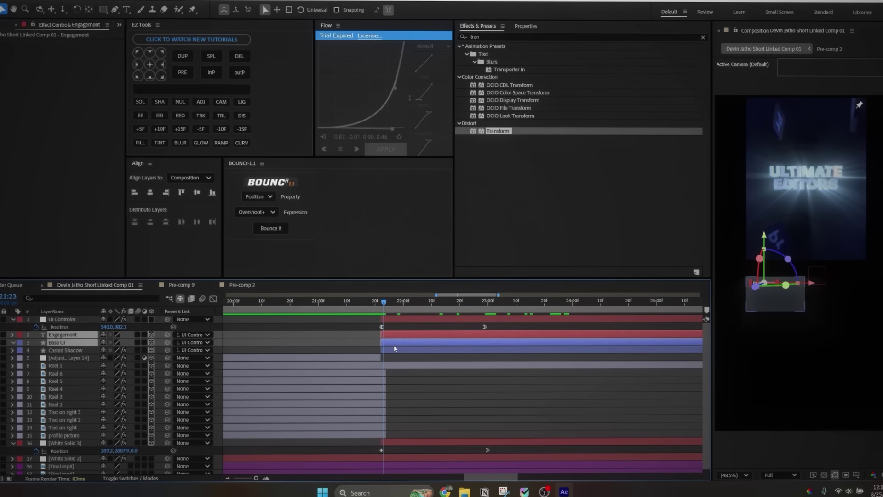
{"action": "left_click", "coordinate": [394, 351], "text": "shift"}
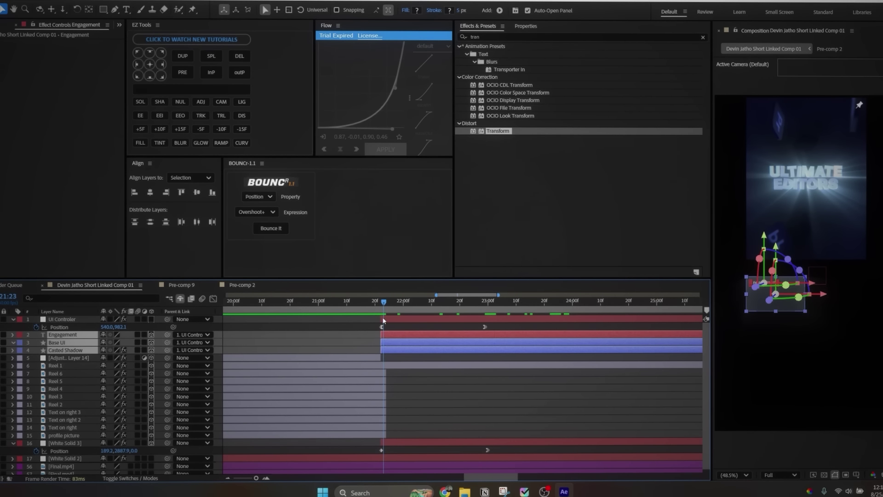
{"action": "key", "text": "t"}
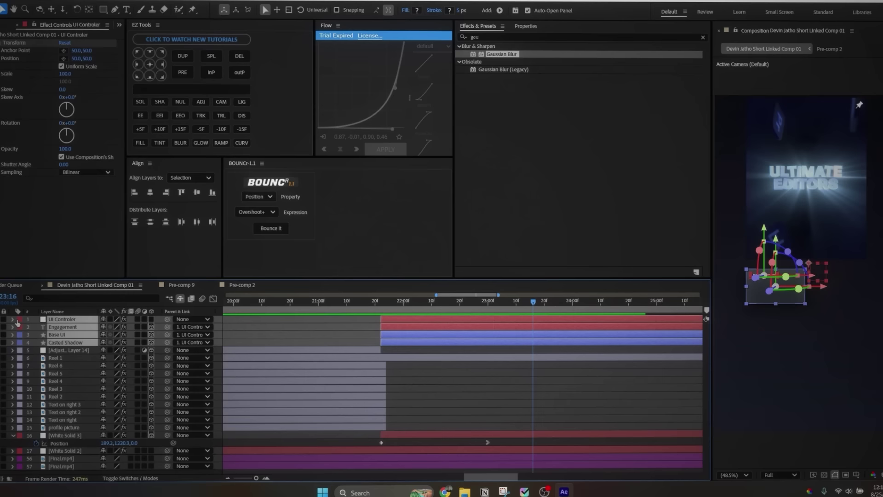
- Label the four Engagement card layers brown and bring their duplicates to the front of the layer stack
{"action": "left_click", "coordinate": [20, 318]}
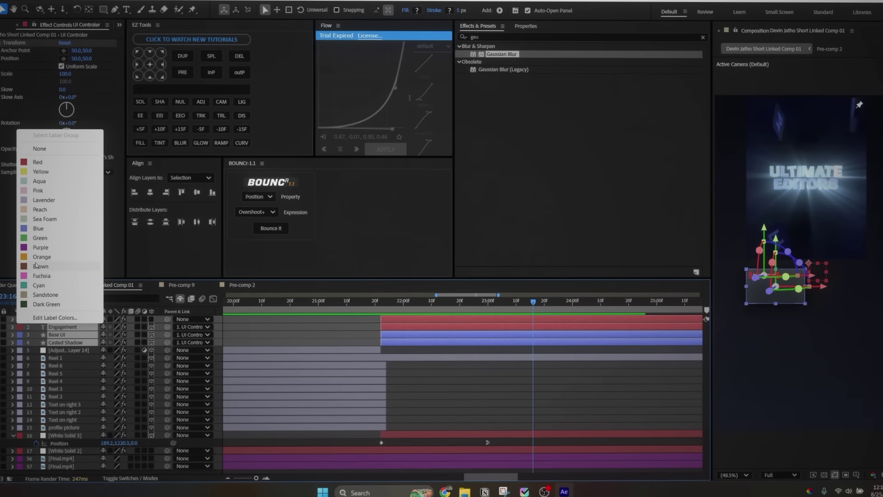
{"action": "left_click", "coordinate": [39, 266]}
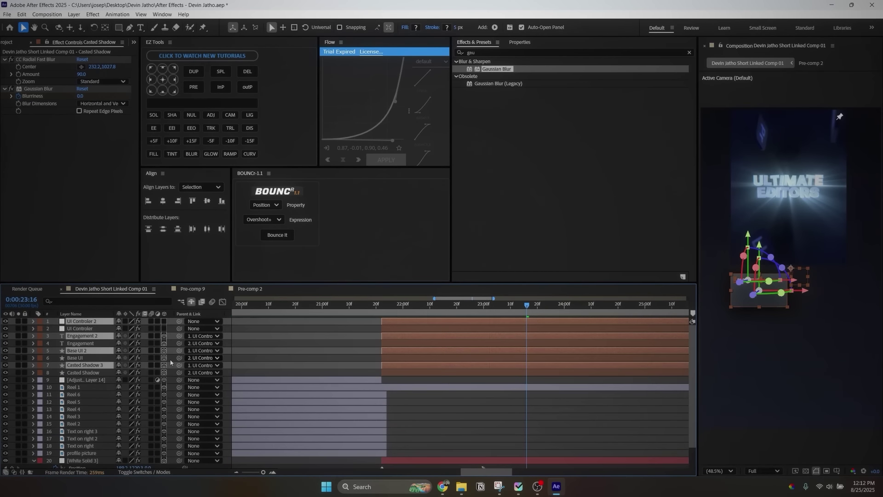
{"action": "key", "text": "ctrl+shift+]"}
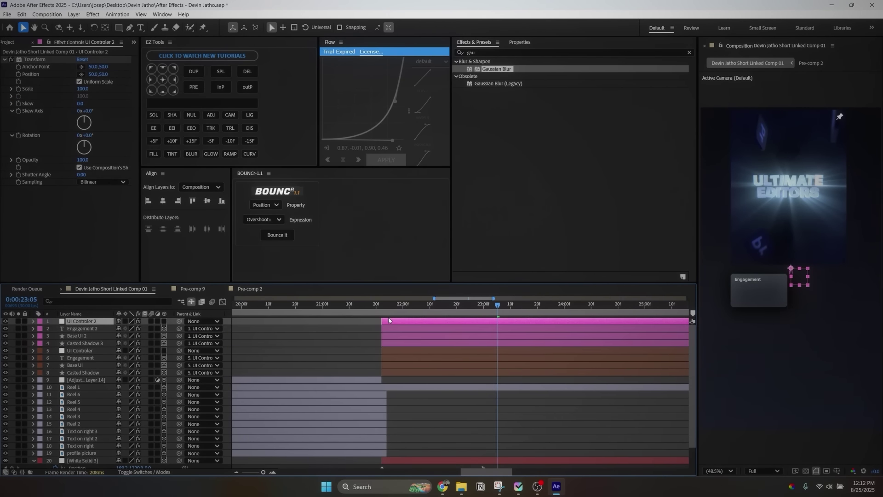
- Set UI Controler 2's anchor point to -183, 0 and change the duplicated card's text to Retention
{"action": "key", "text": "a"}
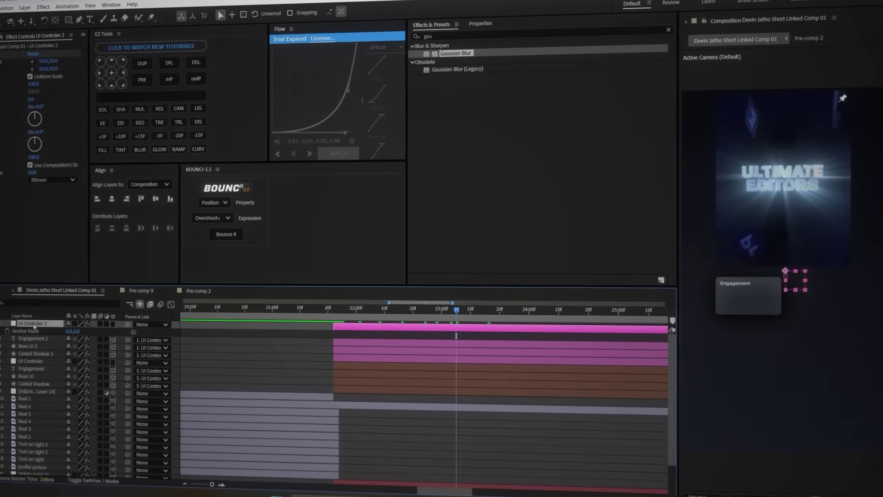
{"action": "left_click_drag", "start_coordinate": [69, 331], "coordinate": [23, 331]}
{"action": "type", "text": "R"}
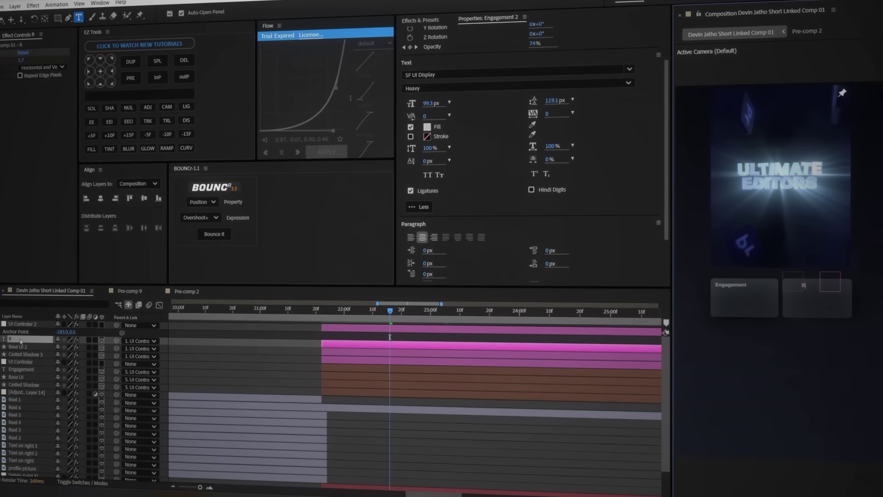
{"action": "type", "text": "etention"}
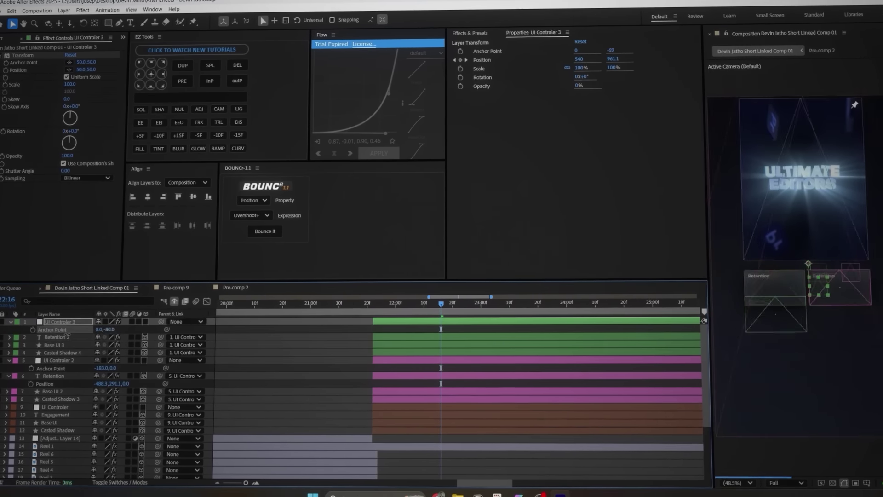
- Change the third card's text to Like Rate and duplicate its four layers to the top of the layer stack
{"action": "double_click", "coordinate": [50, 336]}
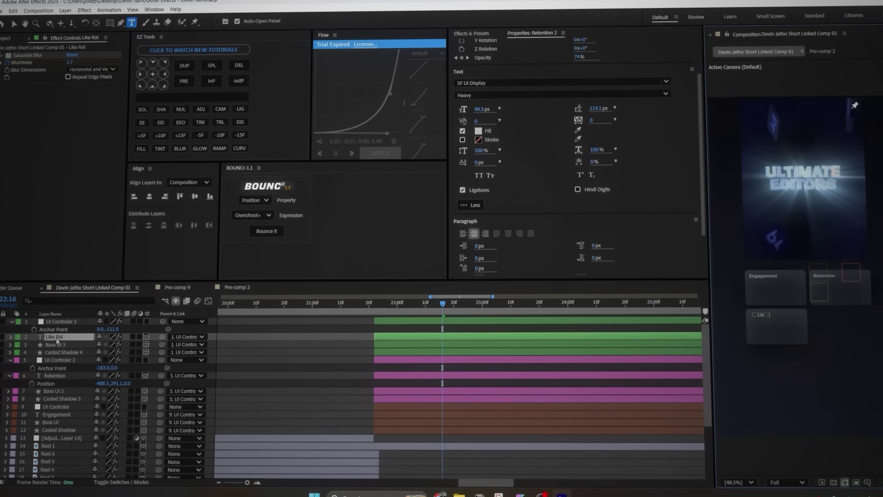
{"action": "type", "text": "te"}
{"action": "left_click_drag", "start_coordinate": [359, 353], "coordinate": [394, 323]}
{"action": "key", "text": "ctrl+d"}
{"action": "left_click_drag", "start_coordinate": [66, 376], "coordinate": [55, 329]}
{"action": "left_click", "coordinate": [17, 321]}
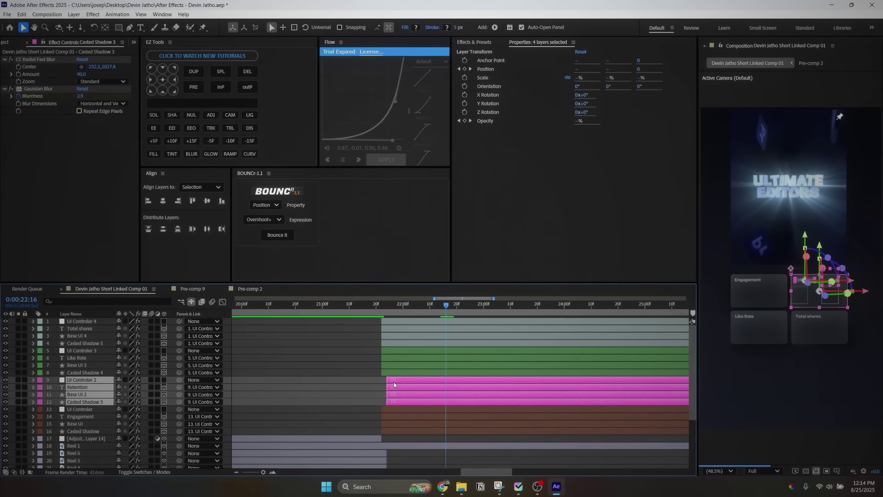
- Stagger the Like Rate and Total shares layer groups so each starts a few frames after the preceding card
{"action": "left_click", "coordinate": [390, 372]}
{"action": "left_click", "coordinate": [388, 352], "text": "shift"}
{"action": "left_click_drag", "start_coordinate": [389, 352], "coordinate": [398, 352]}
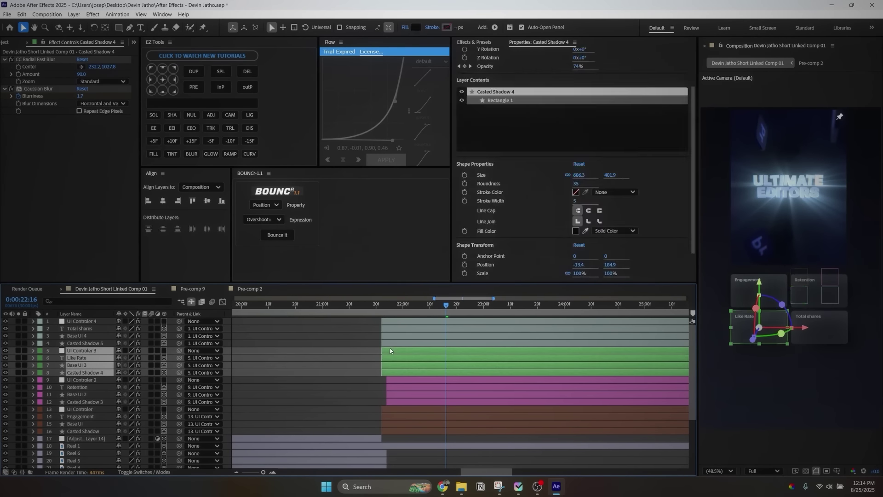
{"action": "left_click", "coordinate": [387, 343]}
{"action": "left_click", "coordinate": [390, 322], "text": "shift"}
{"action": "double_click", "coordinate": [390, 321]}
{"action": "left_click_drag", "start_coordinate": [390, 322], "coordinate": [401, 326]}
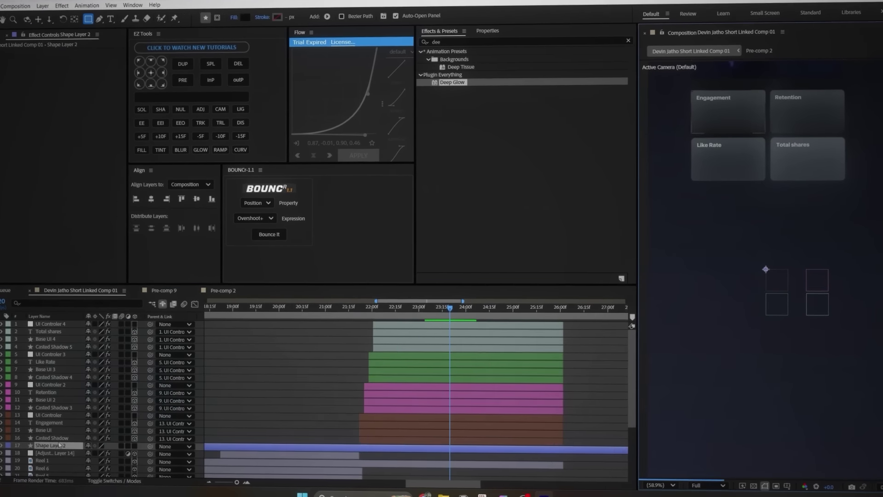
- Move Shape Layer 2 to the top of the layer stack and scale its rectangle down to 51%
{"action": "left_click_drag", "start_coordinate": [59, 445], "coordinate": [56, 322]}
{"action": "key", "text": "v"}
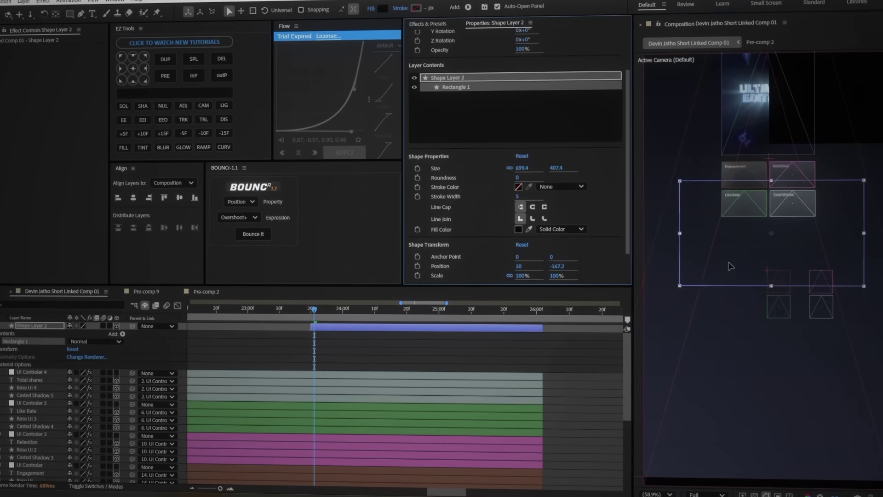
{"action": "key", "text": "s"}
{"action": "left_click_drag", "start_coordinate": [69, 337], "coordinate": [58, 336]}
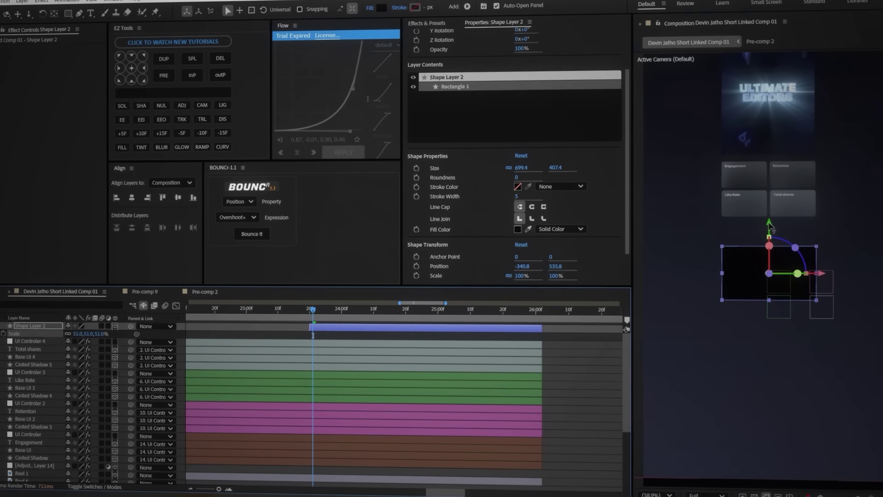
- Place the rectangle just beneath the four cards and round its corners
{"action": "left_click_drag", "start_coordinate": [769, 222], "coordinate": [769, 200]}
{"action": "scroll", "coordinate": [761, 240], "scroll_direction": "up", "scroll_amount": 5}
{"action": "left_click_drag", "start_coordinate": [517, 177], "coordinate": [523, 178]}
{"action": "left_click", "coordinate": [359, 335]}
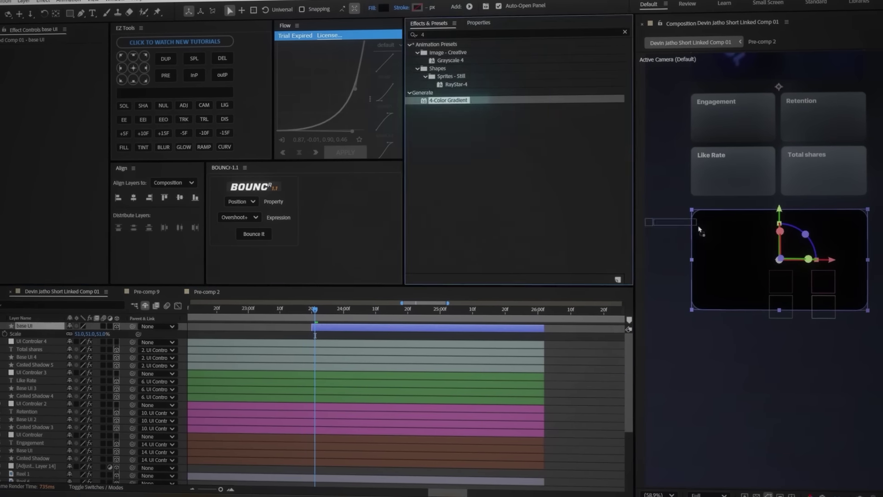
- Apply the 4-Color Gradient effect to the base UI rectangle and move its third gradient point up to the card's lower-left corner
{"action": "left_click_drag", "start_coordinate": [699, 229], "coordinate": [708, 234]}
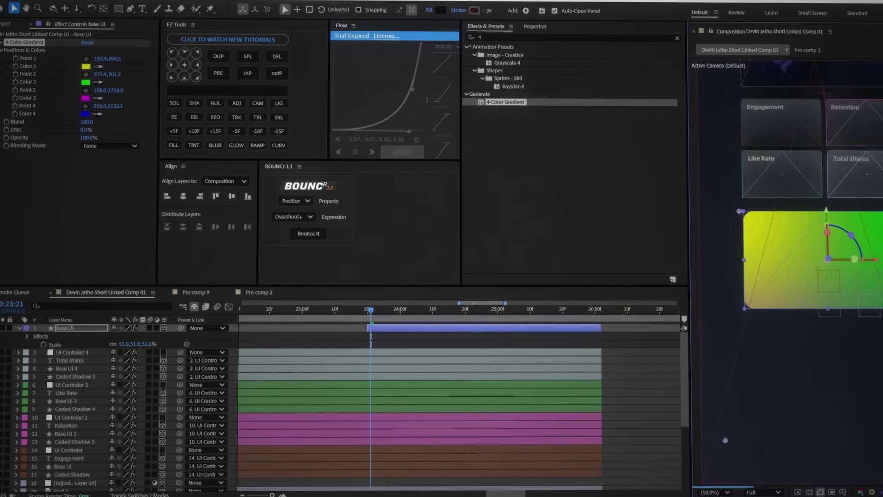
{"action": "left_click_drag", "start_coordinate": [725, 441], "coordinate": [723, 393]}
- Set Color 1 of the base UI gradient to a very dark navy
{"action": "left_click", "coordinate": [93, 65]}
{"action": "left_click", "coordinate": [502, 233]}
{"action": "left_click", "coordinate": [491, 286]}
{"action": "left_click", "coordinate": [572, 185]}
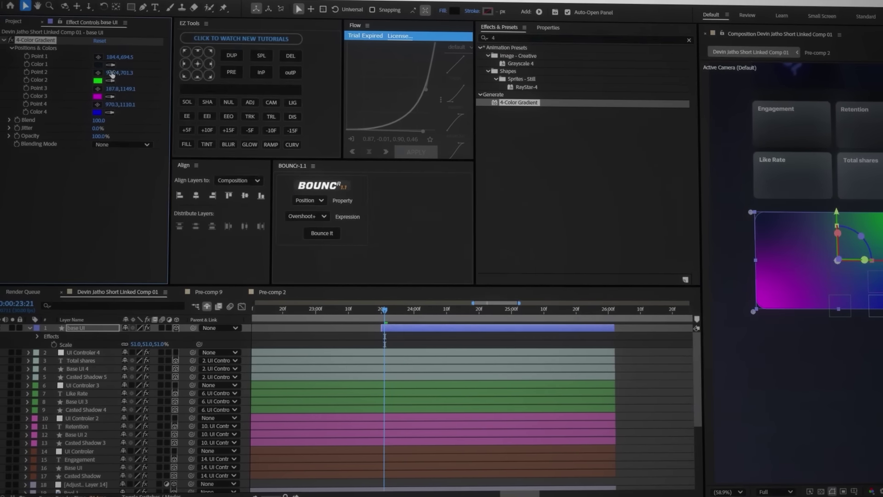
{"action": "left_click", "coordinate": [94, 65]}
{"action": "left_click", "coordinate": [572, 185]}
- Set the remaining colours of the base UI gradient to dark blue shades
{"action": "left_click", "coordinate": [99, 83]}
{"action": "left_click", "coordinate": [461, 276]}
{"action": "left_click", "coordinate": [576, 186]}
{"action": "left_click", "coordinate": [99, 96]}
{"action": "left_click", "coordinate": [502, 226]}
{"action": "left_click", "coordinate": [571, 187]}
{"action": "left_click", "coordinate": [98, 113]}
{"action": "left_click", "coordinate": [492, 225]}
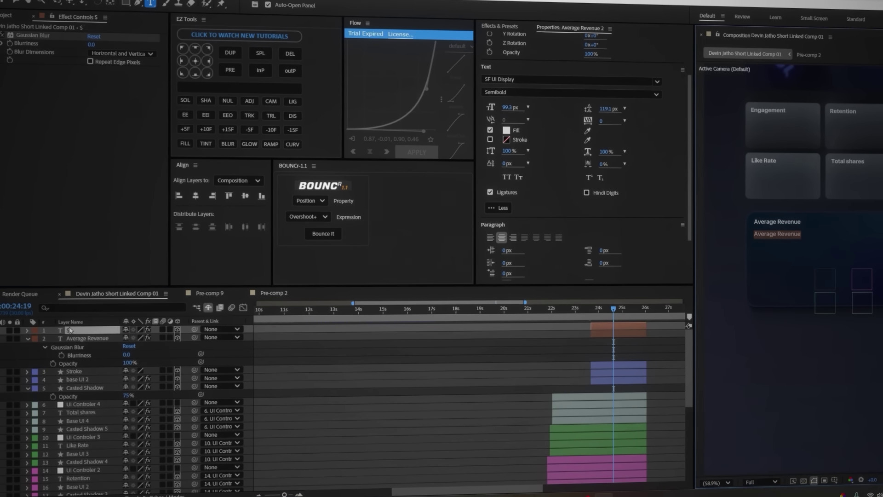
- Place the $156,432 text beneath Average Revenue and paste the 4-Color Gradient and light sweep effects onto it
{"action": "left_click", "coordinate": [498, 107]}
{"action": "left_click_drag", "start_coordinate": [812, 237], "coordinate": [822, 237]}
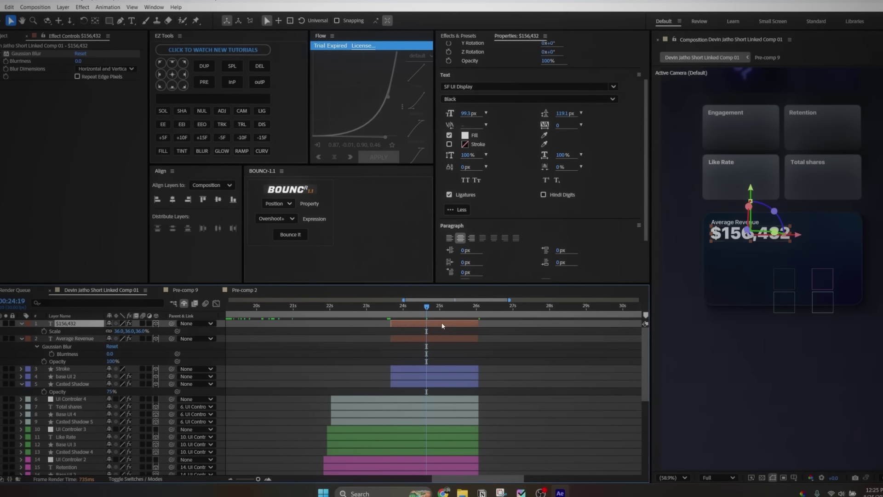
{"action": "key", "text": "ctrl+v"}
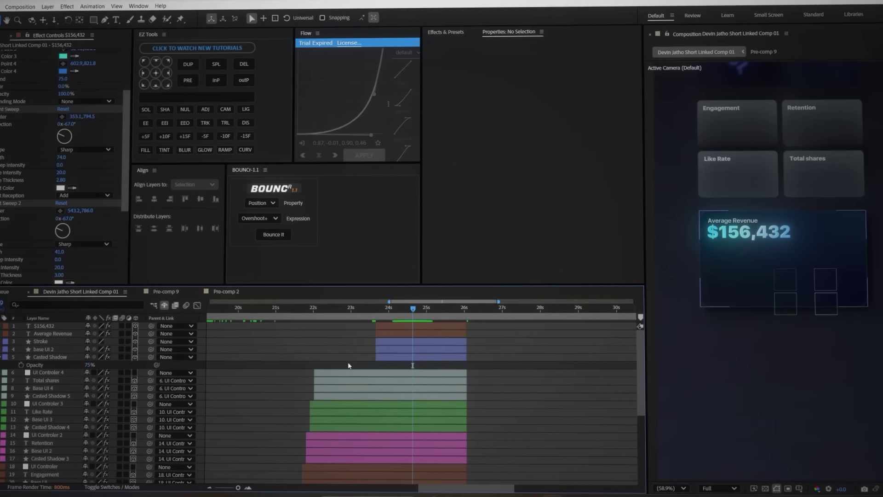
- Add a shape layer and draw a straight horizontal line with a 2 px stroke along the Average Revenue card's lower edge
{"action": "right_click", "coordinate": [340, 366]}
{"action": "mouse_move", "coordinate": [361, 371]}
{"action": "left_click", "coordinate": [486, 434]}
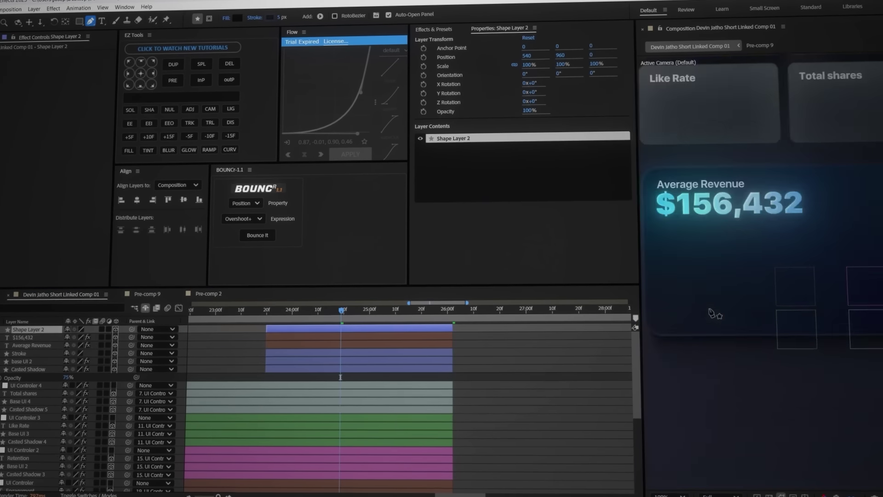
{"action": "scroll", "coordinate": [714, 312], "scroll_direction": "up", "scroll_amount": 1}
{"action": "left_click_drag", "start_coordinate": [710, 263], "coordinate": [796, 280]}
{"action": "left_click", "coordinate": [692, 338]}
{"action": "scroll", "coordinate": [692, 337], "scroll_direction": "down", "scroll_amount": 1}
{"action": "left_click_drag", "start_coordinate": [839, 331], "coordinate": [785, 291]}
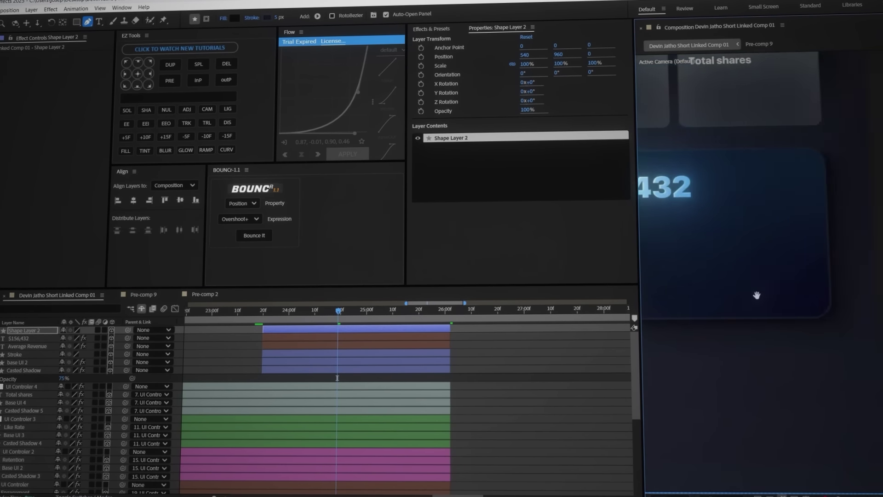
{"action": "scroll", "coordinate": [784, 291], "scroll_direction": "up", "scroll_amount": 1}
{"action": "left_click", "coordinate": [772, 252]}
{"action": "scroll", "coordinate": [772, 252], "scroll_direction": "down", "scroll_amount": 1}
{"action": "left_click_drag", "start_coordinate": [717, 253], "coordinate": [834, 325]}
{"action": "left_click", "coordinate": [279, 17]}
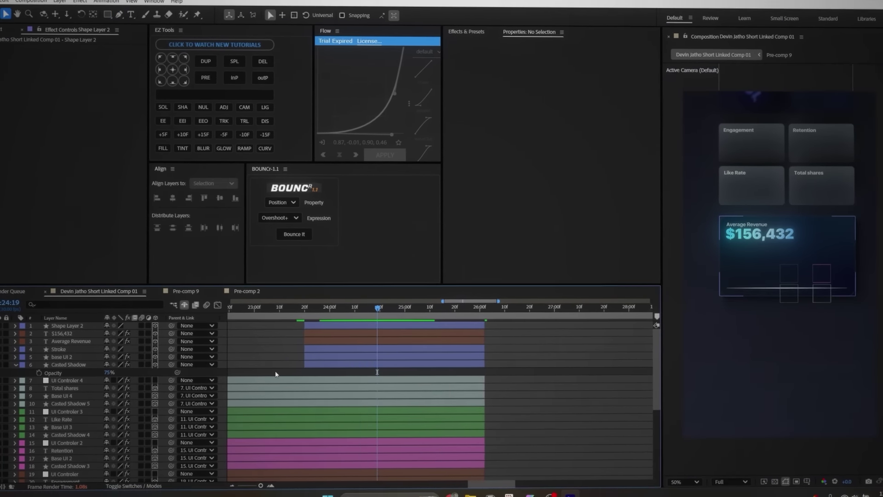
- Add another shape layer and draw a graph curve rising from the baseline's left end to the card's upper right with the Pen tool
{"action": "right_click", "coordinate": [267, 370]}
{"action": "mouse_move", "coordinate": [311, 379]}
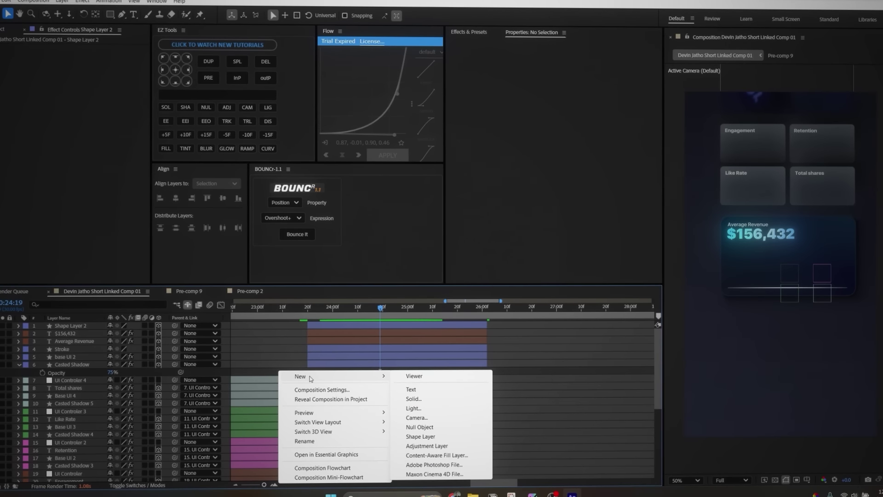
{"action": "left_click", "coordinate": [416, 436]}
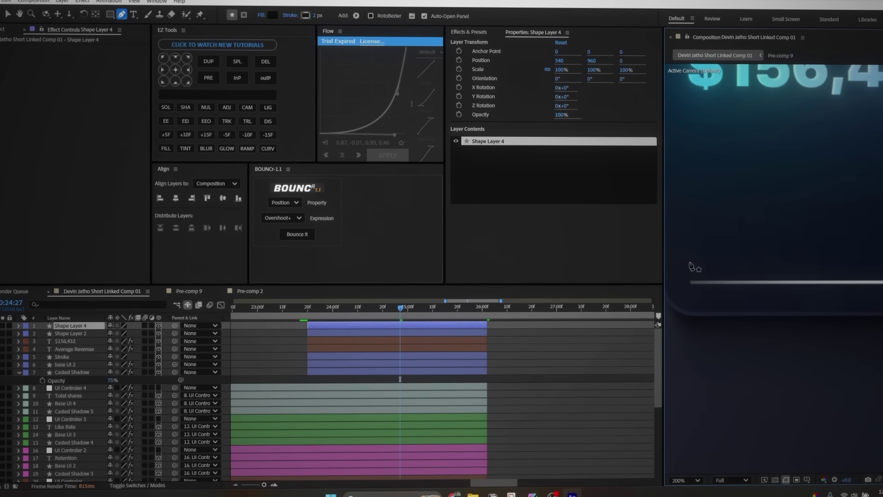
{"action": "left_click", "coordinate": [691, 265]}
{"action": "scroll", "coordinate": [742, 266], "scroll_direction": "down", "scroll_amount": 1}
{"action": "left_click_drag", "start_coordinate": [823, 211], "coordinate": [715, 229]}
{"action": "left_click_drag", "start_coordinate": [836, 184], "coordinate": [862, 128]}
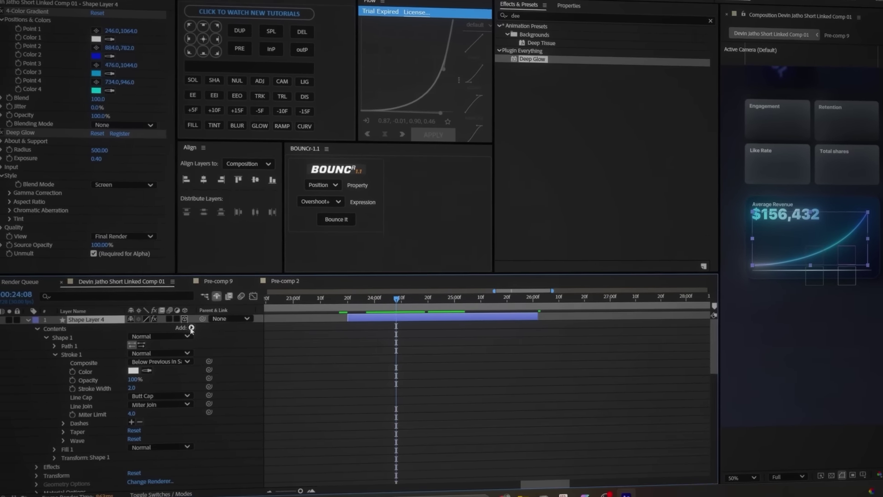
- Add Trim Paths to the graph curve's shape layer and expand its properties
{"action": "left_click", "coordinate": [192, 327]}
{"action": "left_click", "coordinate": [196, 285]}
{"action": "scroll", "coordinate": [295, 382], "scroll_direction": "down", "scroll_amount": 3}
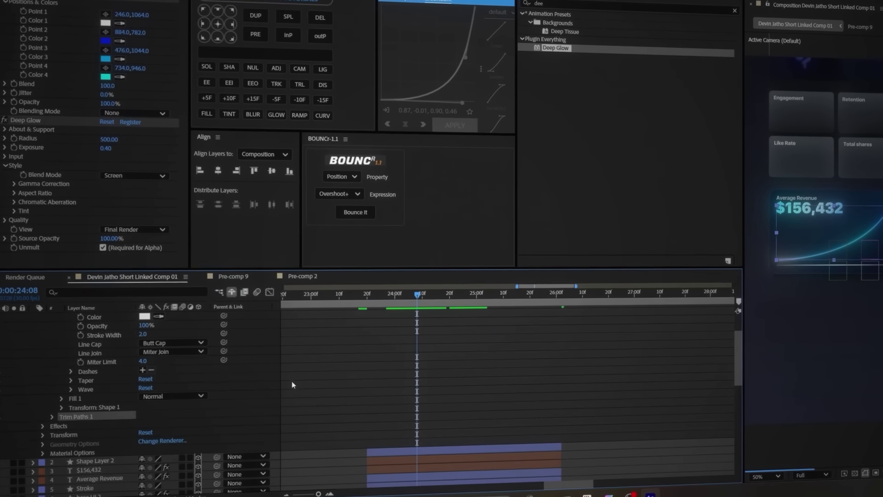
{"action": "left_click", "coordinate": [53, 417]}
{"action": "scroll", "coordinate": [313, 411], "scroll_direction": "down", "scroll_amount": 1}
{"action": "scroll", "coordinate": [257, 368], "scroll_direction": "up", "scroll_amount": 3}
- Keyframe the curve's Trim Paths End from 0% at 0:00:23:20 to 100% at 0:00:24:28 and open its graph for easing
{"action": "left_click", "coordinate": [370, 295]}
{"action": "scroll", "coordinate": [295, 372], "scroll_direction": "down", "scroll_amount": 5}
{"action": "left_click", "coordinate": [72, 353]}
{"action": "left_click", "coordinate": [149, 352]}
{"action": "type", "text": "0"}
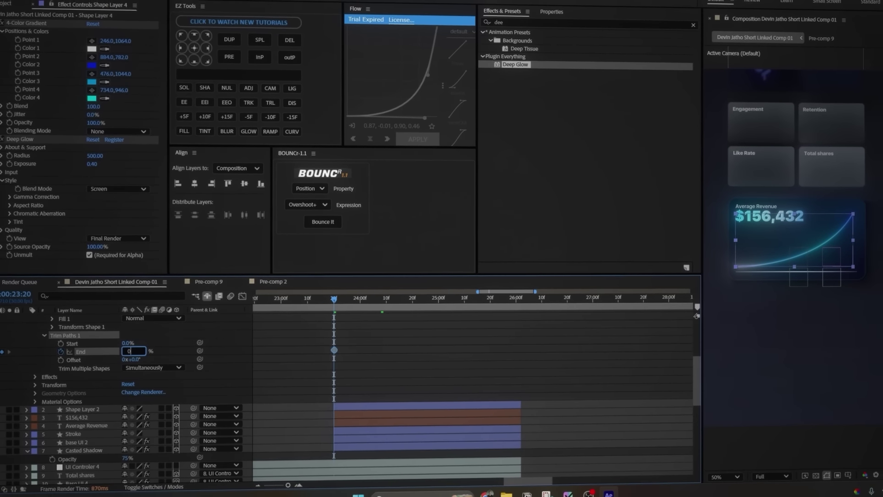
{"action": "key", "text": "Return"}
{"action": "scroll", "coordinate": [390, 368], "scroll_direction": "up", "scroll_amount": 2}
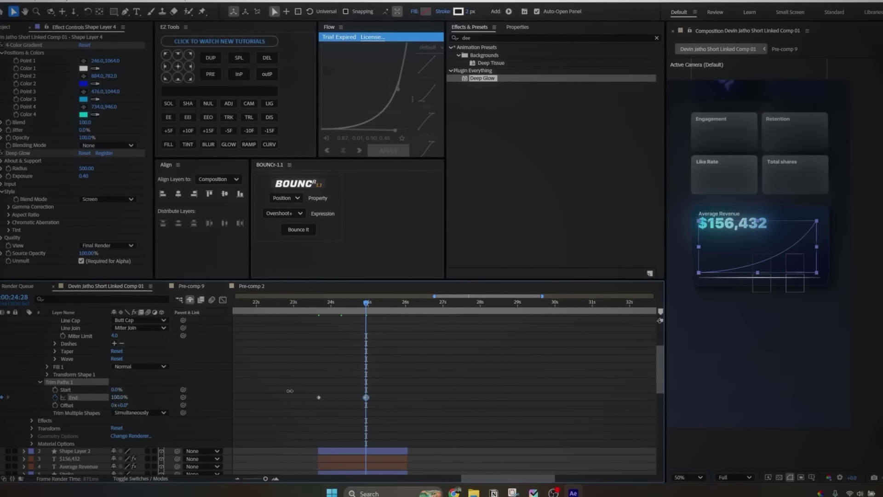
{"action": "left_click", "coordinate": [220, 300]}
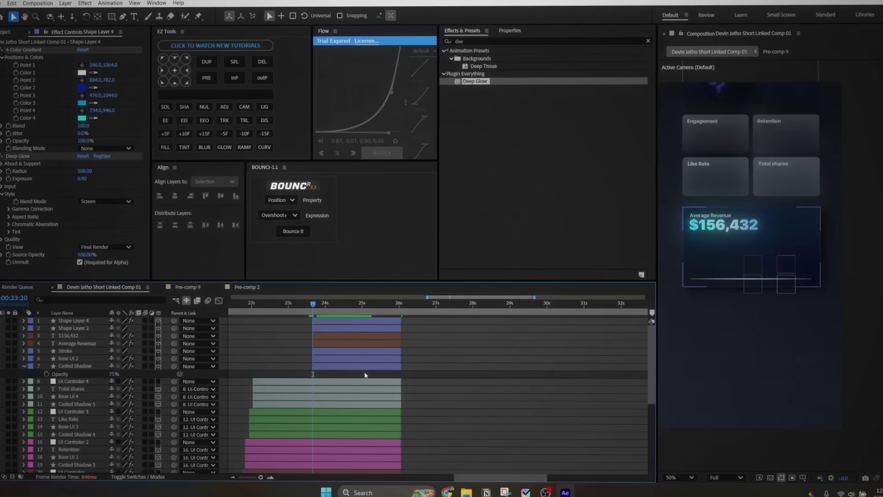
- Add a new shape layer and draw a small circle over the Average Revenue card with the Ellipse tool
{"action": "right_click", "coordinate": [365, 375]}
{"action": "mouse_move", "coordinate": [388, 266]}
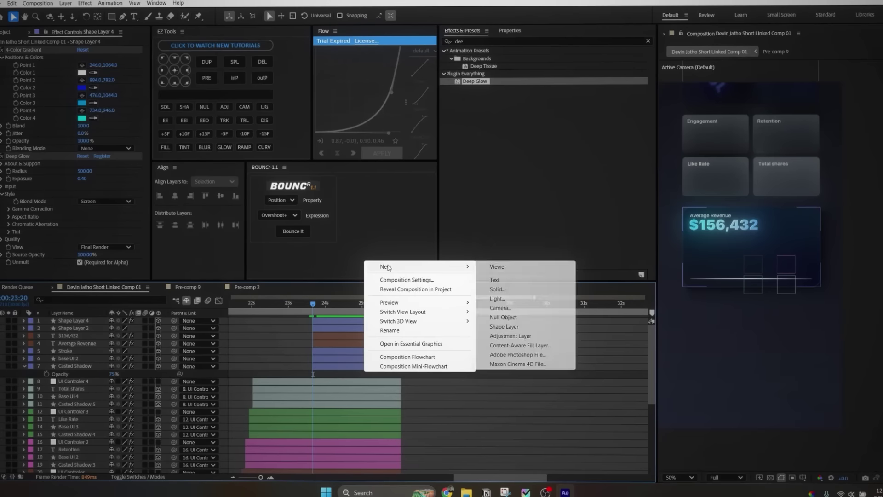
{"action": "left_click", "coordinate": [500, 327]}
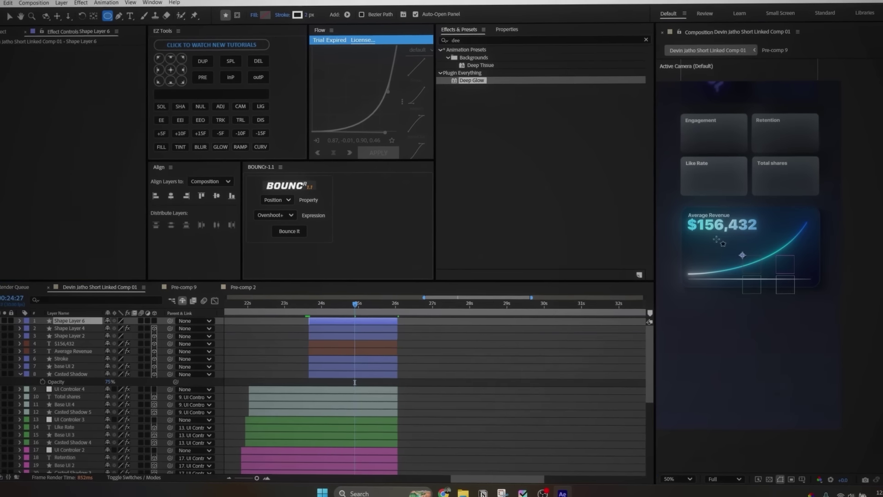
{"action": "left_click_drag", "start_coordinate": [718, 240], "coordinate": [768, 289]}
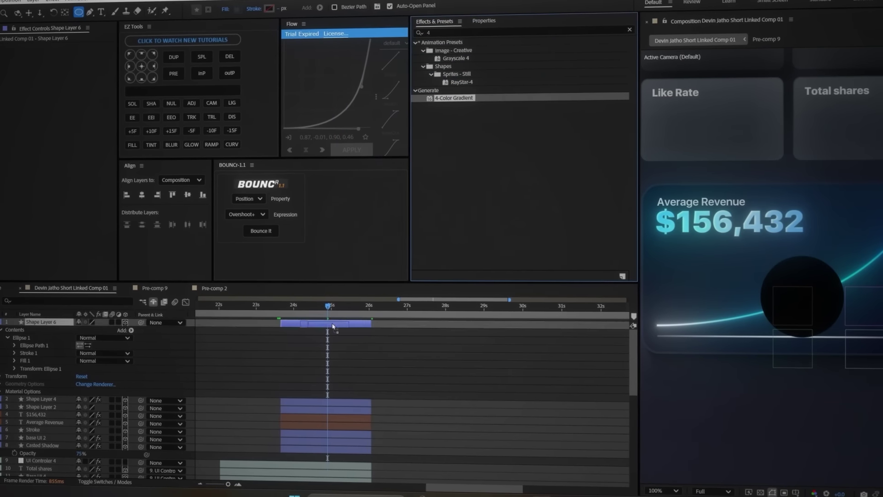
- Apply the 4-Color Gradient effect to the circle and recolour its gradient in white and blue
{"action": "left_click_drag", "start_coordinate": [334, 326], "coordinate": [338, 326]}
{"action": "left_click", "coordinate": [45, 69]}
{"action": "left_click", "coordinate": [504, 181]}
{"action": "left_click", "coordinate": [45, 85]}
{"action": "left_click", "coordinate": [434, 214]}
{"action": "left_click", "coordinate": [504, 182]}
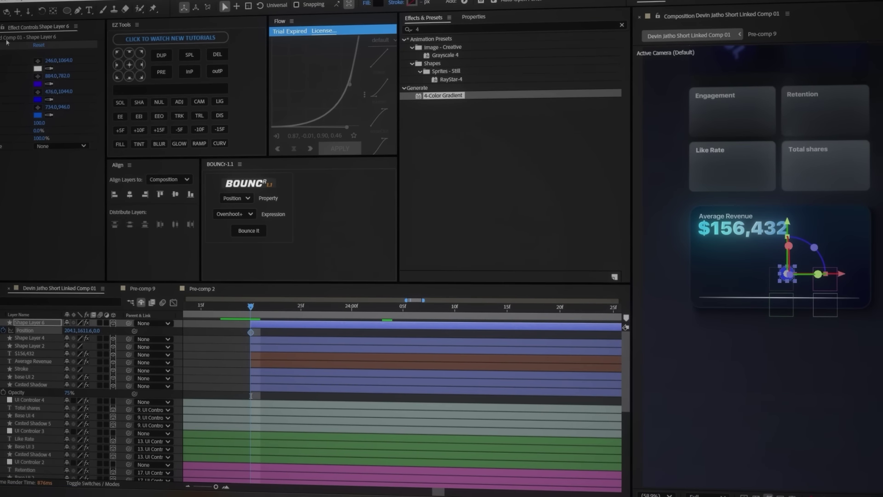
- Keyframe the circle's position from the graph curve's start at 0:00:23:20 to its upper end at 0:00:24:28
{"action": "scroll", "coordinate": [777, 296], "scroll_direction": "up", "scroll_amount": 2}
{"action": "left_click_drag", "start_coordinate": [648, 311], "coordinate": [647, 311]}
{"action": "left_click_drag", "start_coordinate": [253, 307], "coordinate": [451, 304]}
{"action": "scroll", "coordinate": [400, 307], "scroll_direction": "down", "scroll_amount": 2}
{"action": "left_click", "coordinate": [411, 335]}
{"action": "key", "text": "u"}
{"action": "left_click_drag", "start_coordinate": [682, 302], "coordinate": [879, 237]}
{"action": "left_click_drag", "start_coordinate": [869, 237], "coordinate": [791, 231]}
{"action": "left_click_drag", "start_coordinate": [748, 283], "coordinate": [830, 261]}
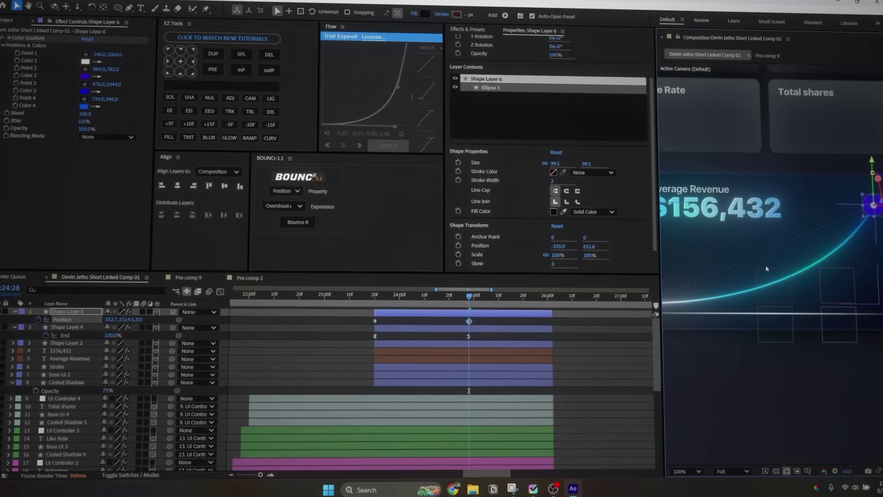
- Bend the circle's motion path to follow the graph curve and open its position keyframes' graph for easing
{"action": "key", "text": "v"}
{"action": "left_click_drag", "start_coordinate": [769, 259], "coordinate": [792, 285]}
{"action": "left_click_drag", "start_coordinate": [736, 306], "coordinate": [718, 323]}
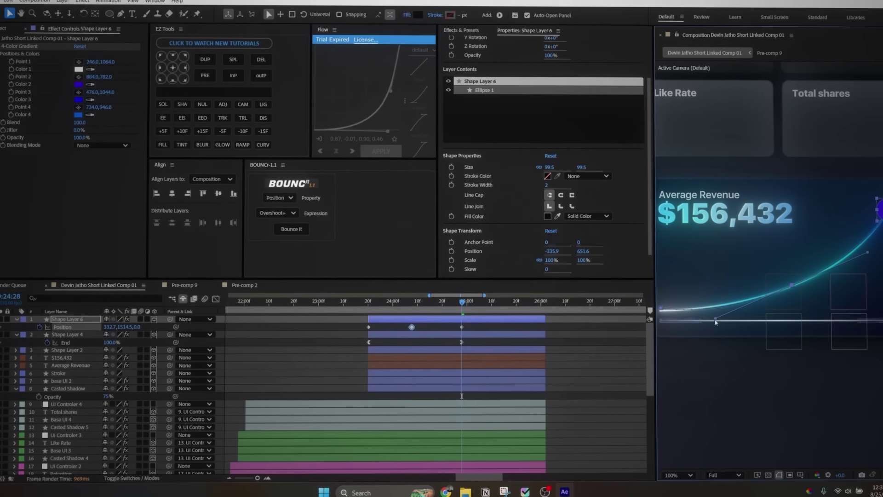
{"action": "left_click_drag", "start_coordinate": [368, 302], "coordinate": [385, 309]}
{"action": "left_click", "coordinate": [214, 300]}
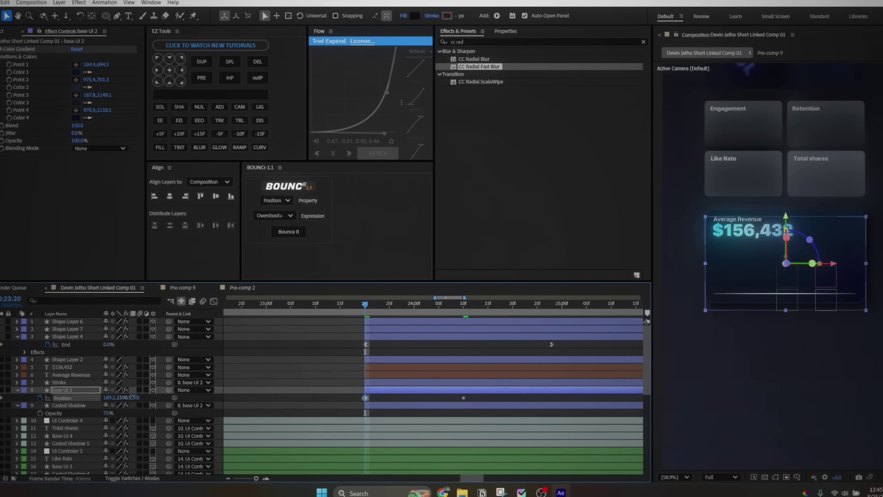
- Ease base UI 2's position keyframes and keyframe the opacity of Stroke, base UI 2 and Casted Shadow to fade in from 0%
{"action": "left_click", "coordinate": [213, 302]}
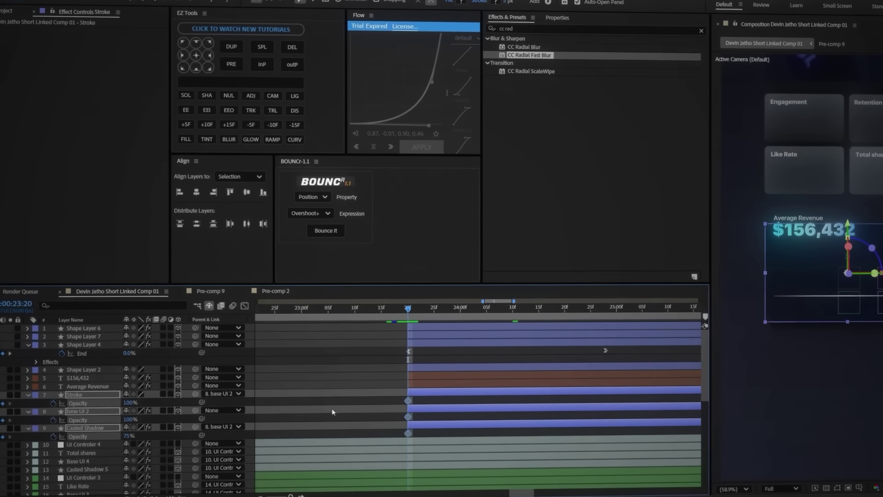
{"action": "left_click_drag", "start_coordinate": [415, 399], "coordinate": [432, 400]}
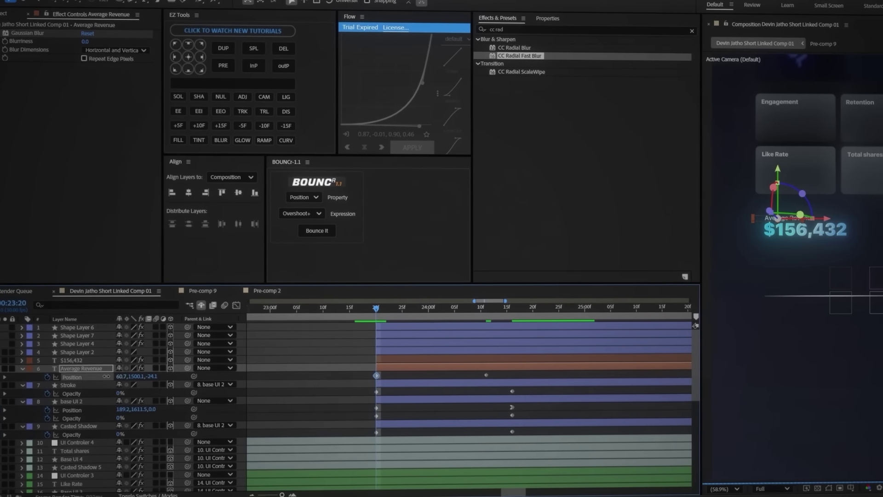
- Keyframe the Average Revenue text's opacity to fade in and copy its position and opacity keyframes onto the $156,432 text at 0:00:23:20
{"action": "key", "text": "shift+F3"}
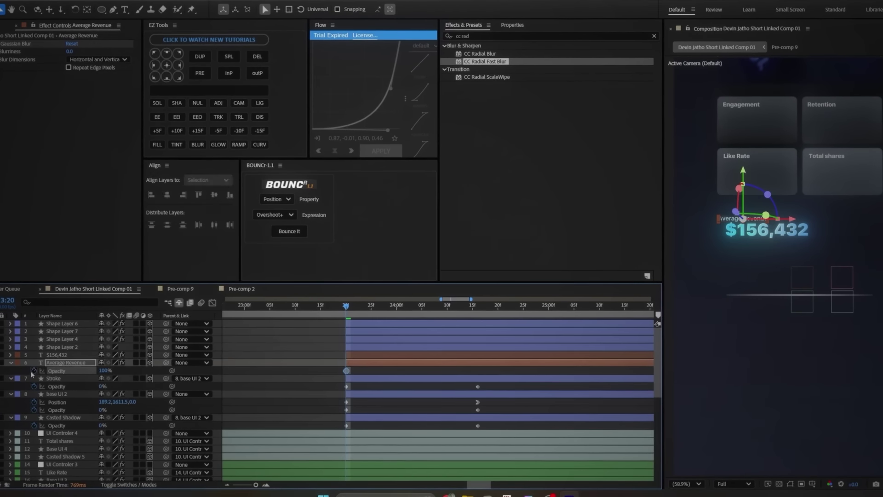
{"action": "key", "text": "u"}
{"action": "left_click_drag", "start_coordinate": [346, 378], "coordinate": [453, 380]}
{"action": "left_click_drag", "start_coordinate": [501, 369], "coordinate": [379, 380]}
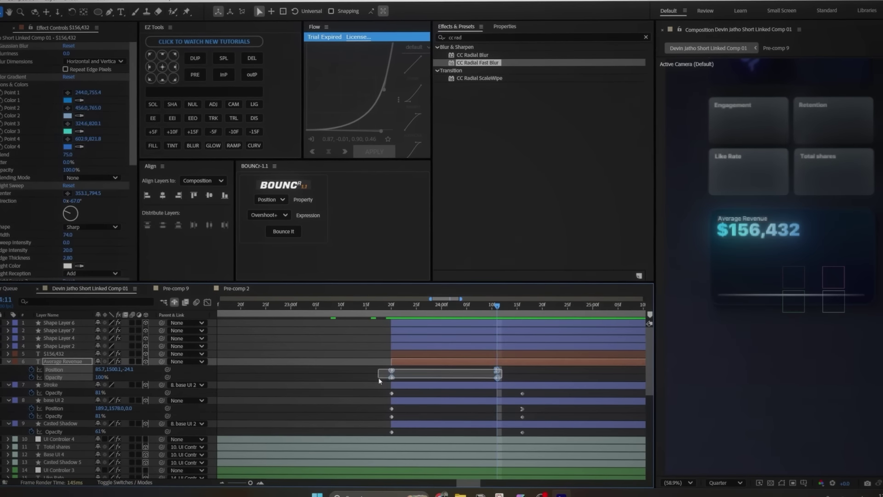
{"action": "left_click", "coordinate": [398, 353]}
{"action": "left_click", "coordinate": [392, 312]}
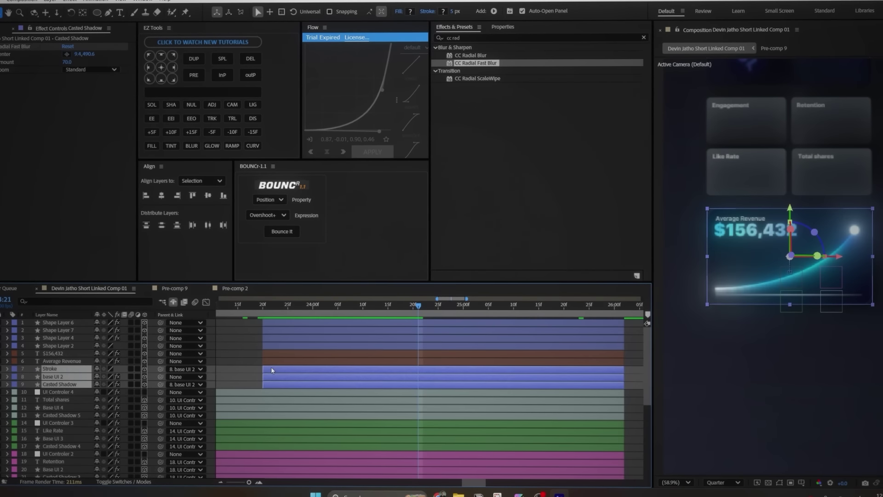
- Move Shape Layer 2 below the Average Revenue text and stagger the start times of the text and graph layers
{"action": "left_click_drag", "start_coordinate": [58, 345], "coordinate": [49, 360]}
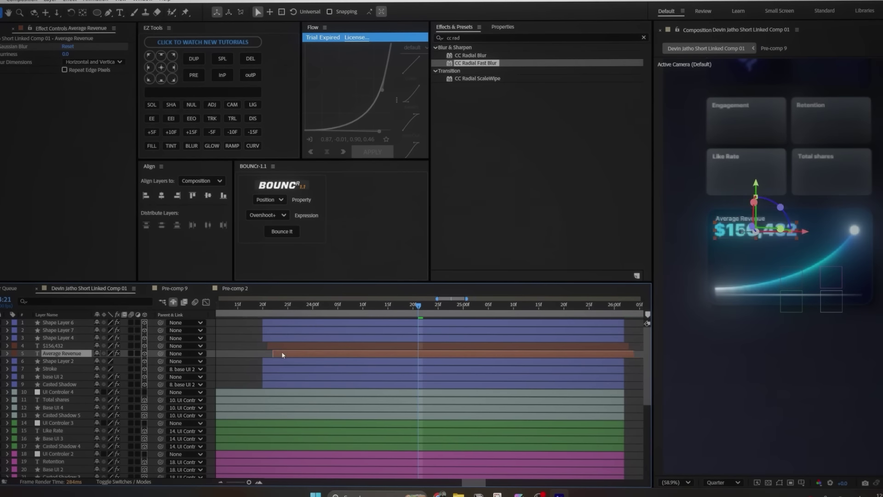
{"action": "left_click_drag", "start_coordinate": [281, 353], "coordinate": [297, 352]}
{"action": "mouse_move", "coordinate": [285, 347]}
{"action": "left_mouse_down"}
{"action": "mouse_move", "coordinate": [335, 342]}
{"action": "mouse_move", "coordinate": [280, 338]}
{"action": "left_mouse_up"}
{"action": "left_click", "coordinate": [286, 307]}
{"action": "left_click", "coordinate": [281, 322], "text": "shift"}
{"action": "left_click", "coordinate": [279, 338]}
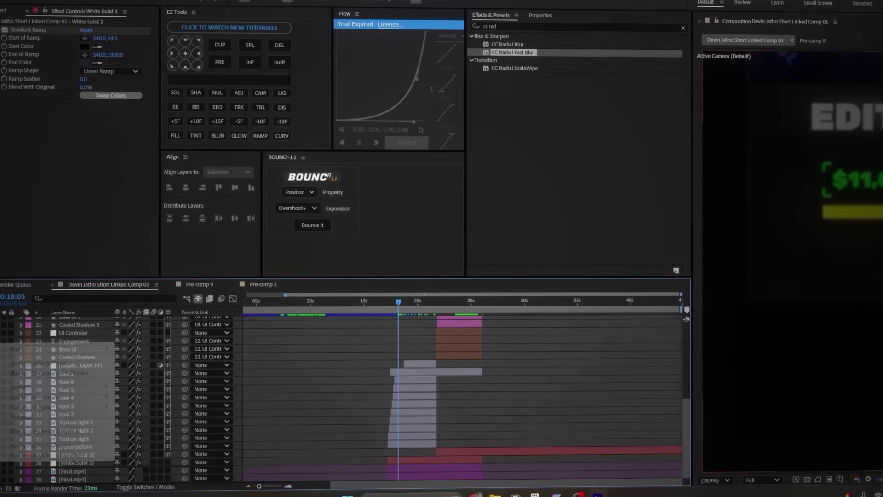
- Create a one-node camera with the 50mm preset
{"action": "right_click", "coordinate": [7, 338]}
{"action": "mouse_move", "coordinate": [27, 340]}
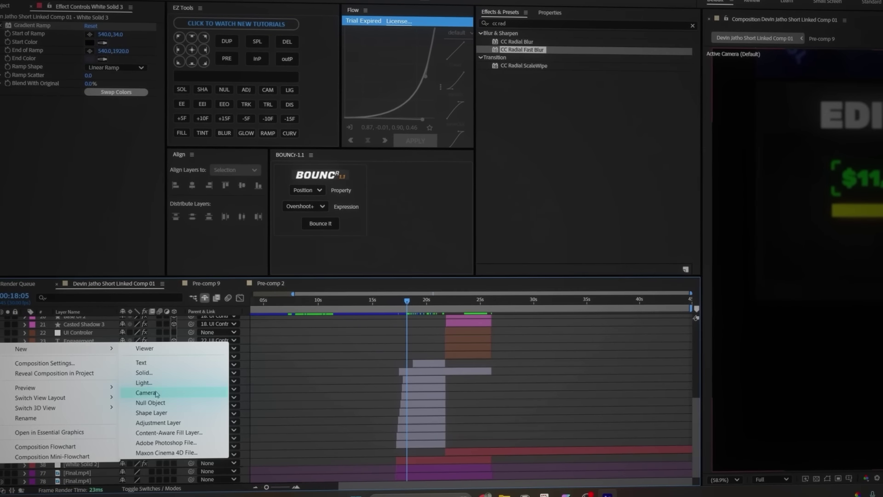
{"action": "left_click", "coordinate": [143, 393]}
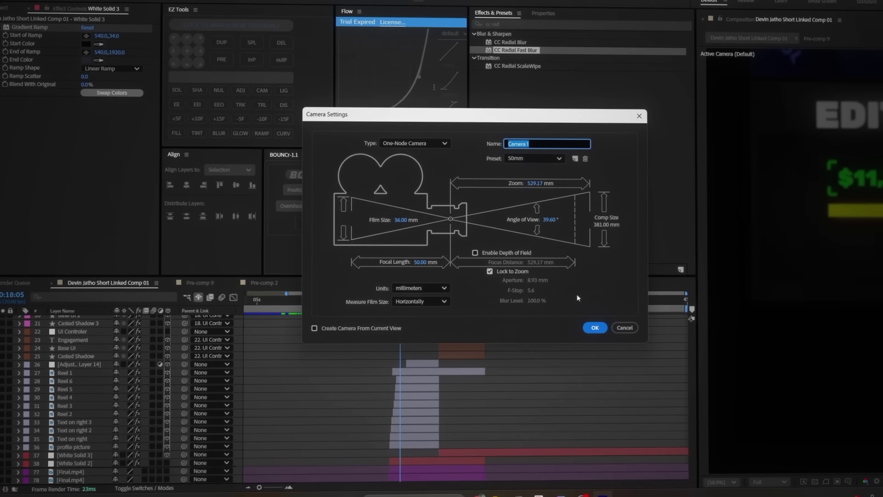
{"action": "left_click", "coordinate": [602, 327]}
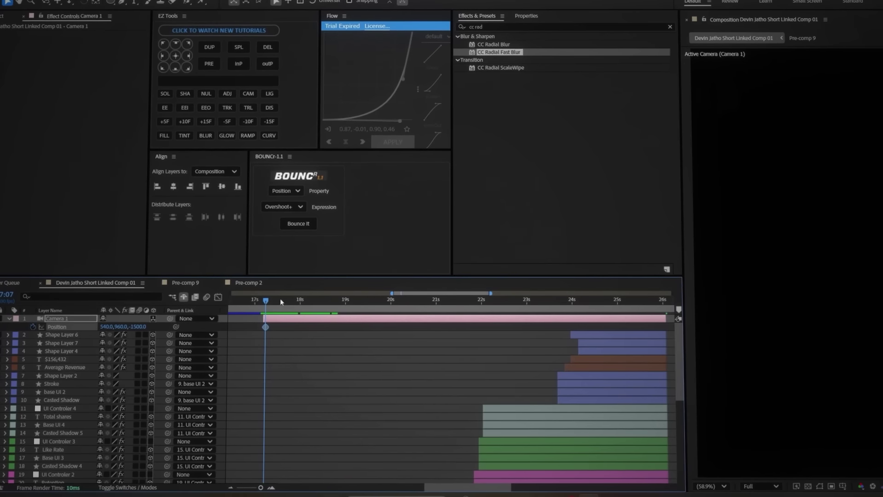
- Set the camera's position to 540, 505, -1495 and place that keyframe at the start of the camera layer
{"action": "left_click_drag", "start_coordinate": [282, 302], "coordinate": [325, 303]}
{"action": "key", "text": "j"}
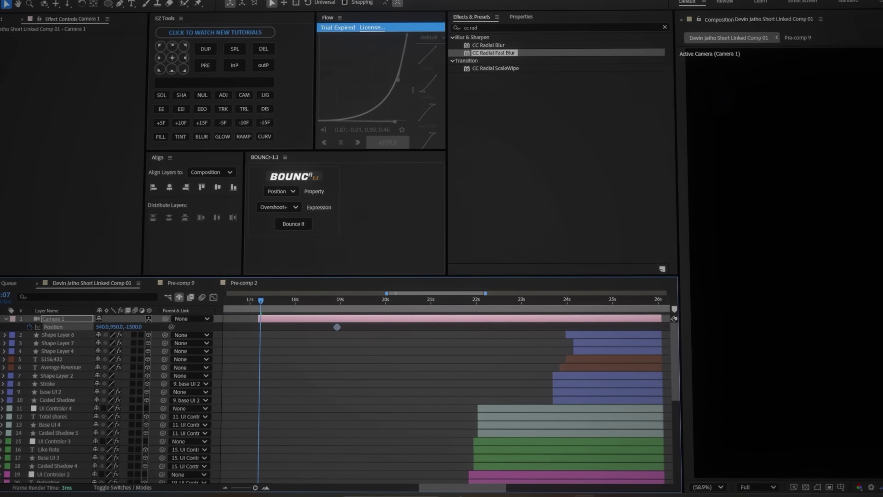
{"action": "key", "text": "k"}
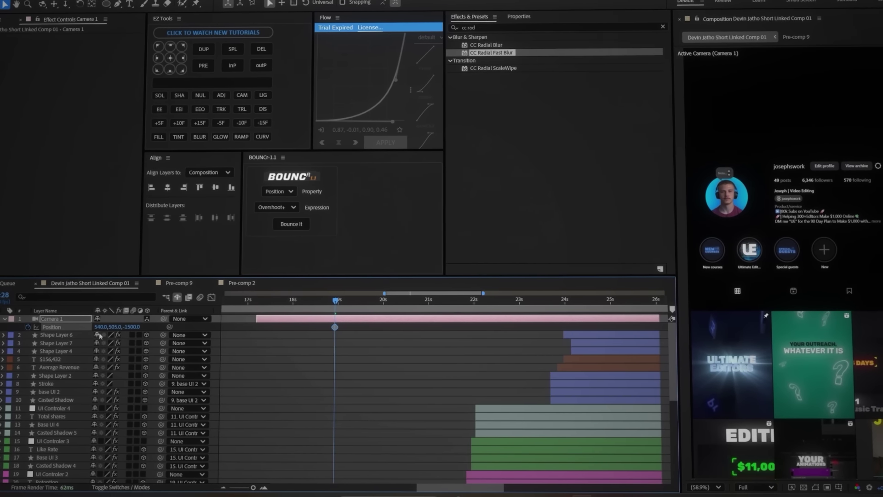
{"action": "left_click_drag", "start_coordinate": [131, 327], "coordinate": [145, 354]}
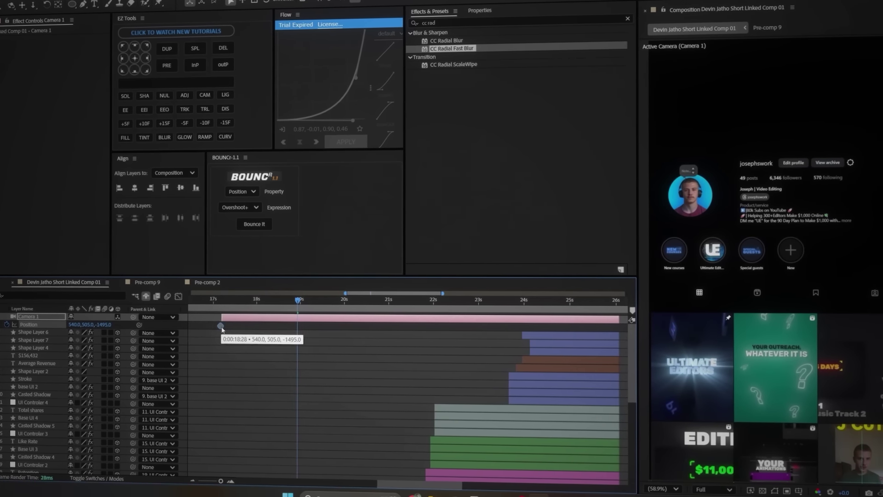
{"action": "left_click_drag", "start_coordinate": [222, 330], "coordinate": [224, 329]}
- Keyframe the camera down the profile to Y 739, adjust its framing toward the reel, and undo the last position change
{"action": "left_click_drag", "start_coordinate": [272, 302], "coordinate": [285, 303]}
{"action": "left_click_drag", "start_coordinate": [87, 324], "coordinate": [350, 304]}
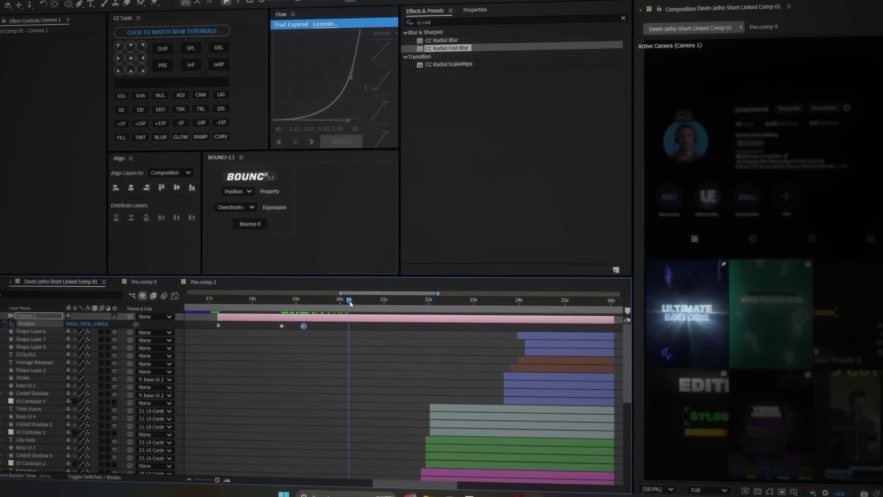
{"action": "left_click_drag", "start_coordinate": [86, 324], "coordinate": [126, 325]}
{"action": "left_click_drag", "start_coordinate": [73, 324], "coordinate": [62, 325]}
{"action": "key", "text": "ctrl+z"}
- Keyframe the camera at 184, 1340, -551 on the metric cards and add another position keyframe near 0:00:24:19
{"action": "left_click_drag", "start_coordinate": [383, 305], "coordinate": [432, 306]}
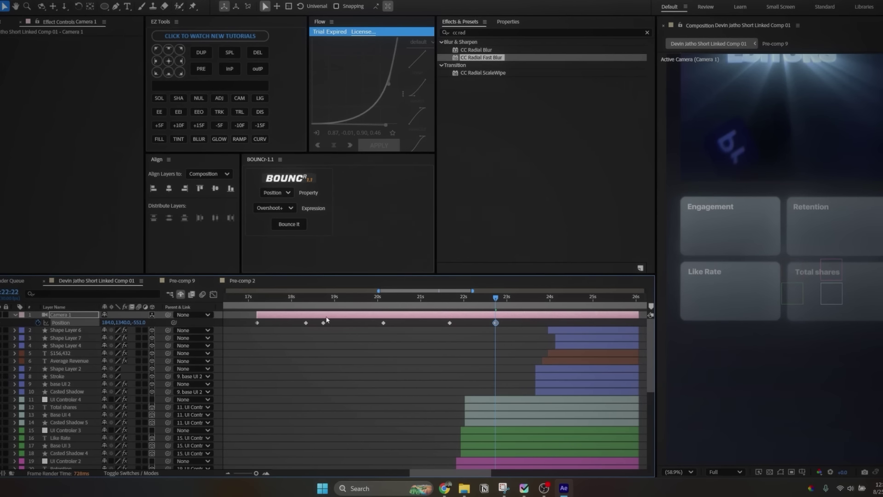
{"action": "left_click_drag", "start_coordinate": [576, 301], "coordinate": [577, 300]}
{"action": "left_click_drag", "start_coordinate": [123, 322], "coordinate": [154, 323]}
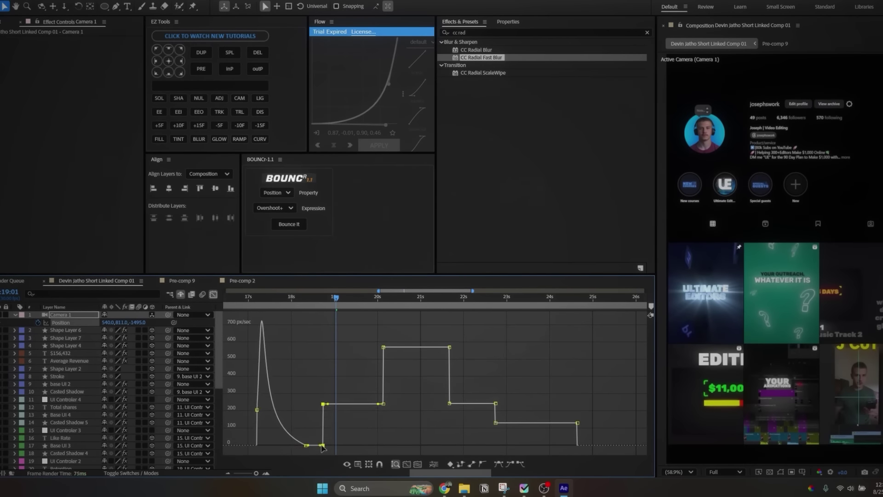
- Ease the camera's moves toward and away from the highlighted reel by pulling the speed graph handles down to zero
{"action": "left_click", "coordinate": [257, 299]}
{"action": "left_click_drag", "start_coordinate": [328, 392], "coordinate": [343, 446]}
{"action": "left_click_drag", "start_coordinate": [378, 396], "coordinate": [360, 445]}
{"action": "left_click", "coordinate": [302, 300]}
{"action": "left_click_drag", "start_coordinate": [383, 359], "coordinate": [474, 445]}
{"action": "left_click", "coordinate": [256, 304]}
{"action": "left_click", "coordinate": [437, 301]}
{"action": "left_click", "coordinate": [479, 301]}
- Shape the camera's final moves across the metric cards into sharp eased speed peaks and preview the motion
{"action": "left_click_drag", "start_coordinate": [488, 435], "coordinate": [534, 445]}
{"action": "left_click", "coordinate": [363, 301]}
{"action": "key", "text": "space"}
{"action": "left_click", "coordinate": [484, 302]}
{"action": "key", "text": "space"}
{"action": "left_click", "coordinate": [448, 301]}
{"action": "key", "text": "space"}
{"action": "left_click", "coordinate": [540, 301]}
{"action": "left_click_drag", "start_coordinate": [571, 439], "coordinate": [543, 446]}
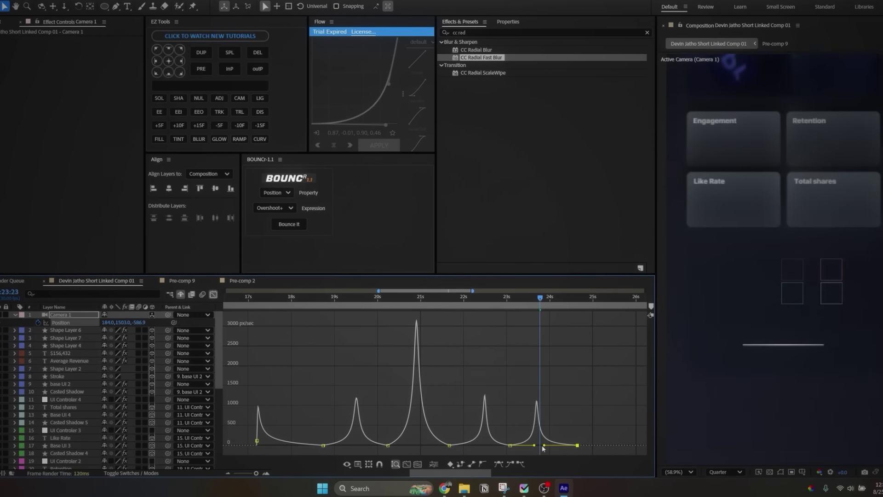